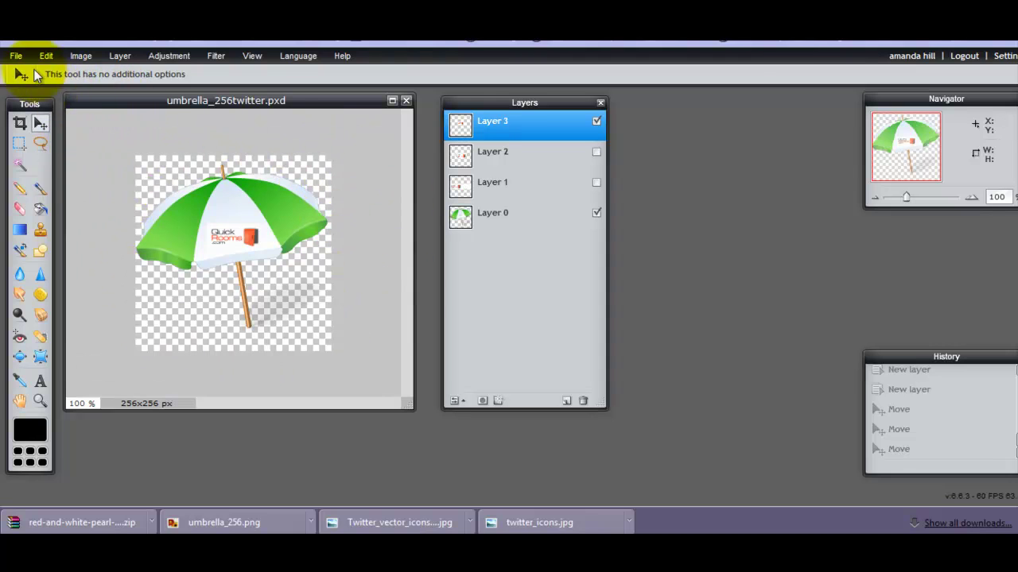
pyautogui.click(16, 56)
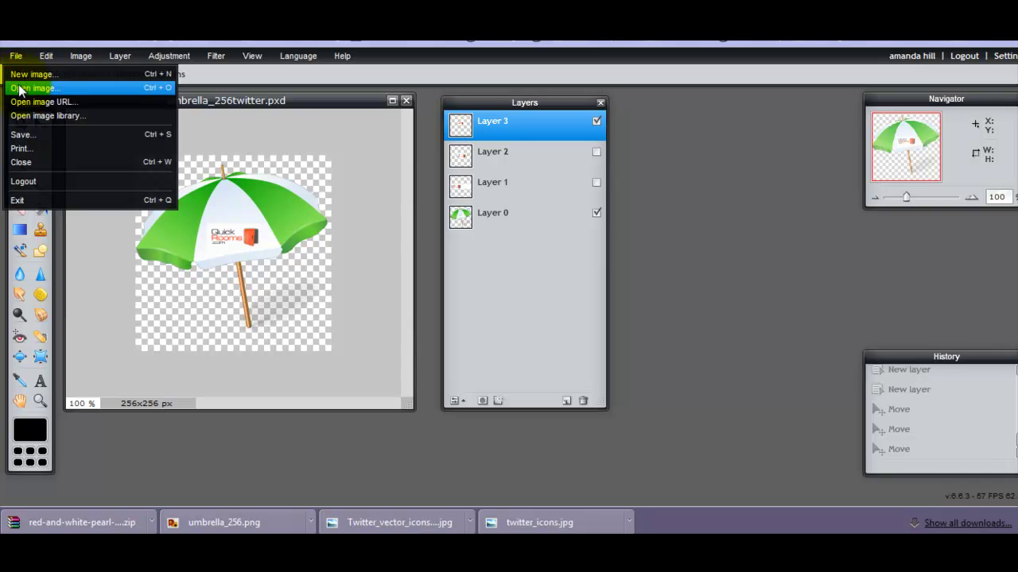
pyautogui.click(321, 126)
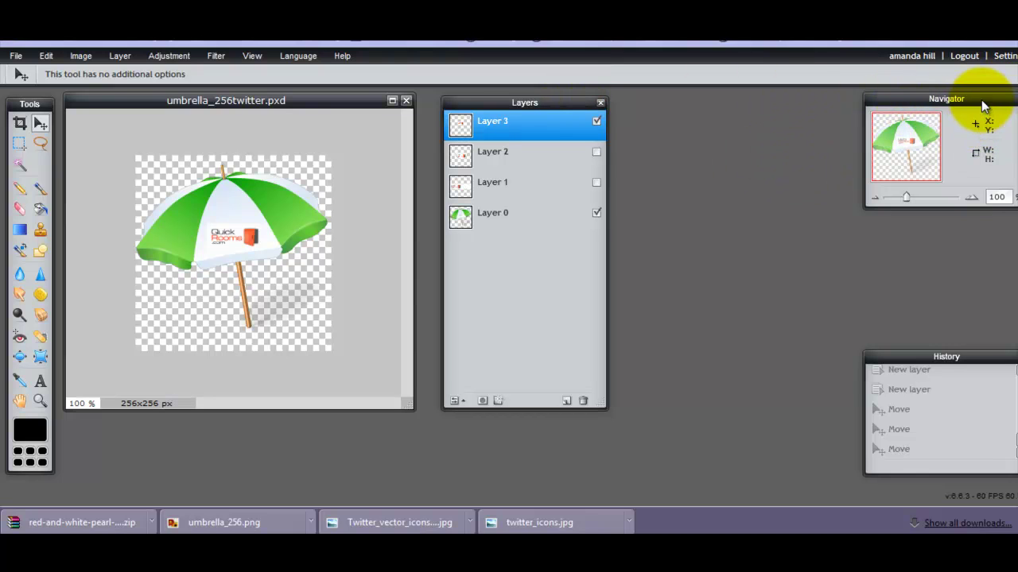
pyautogui.moveTo(982, 103)
pyautogui.mouseDown()
pyautogui.moveTo(867, 115)
pyautogui.moveTo(730, 111)
pyautogui.moveTo(783, 92)
pyautogui.moveTo(927, 112)
pyautogui.moveTo(975, 106)
pyautogui.mouseUp()
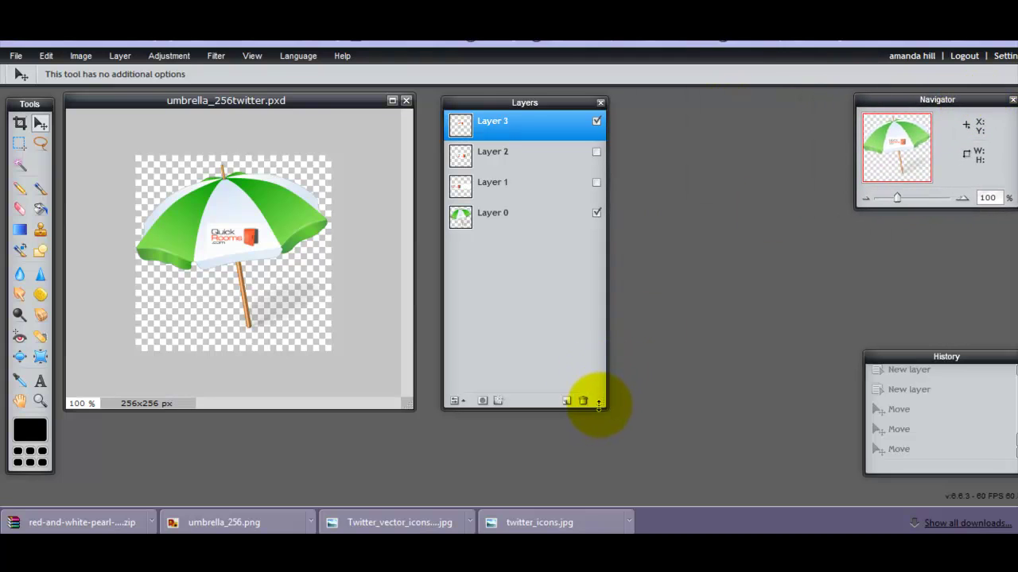
pyautogui.moveTo(599, 405)
pyautogui.mouseDown()
pyautogui.moveTo(586, 454)
pyautogui.moveTo(584, 408)
pyautogui.mouseUp()
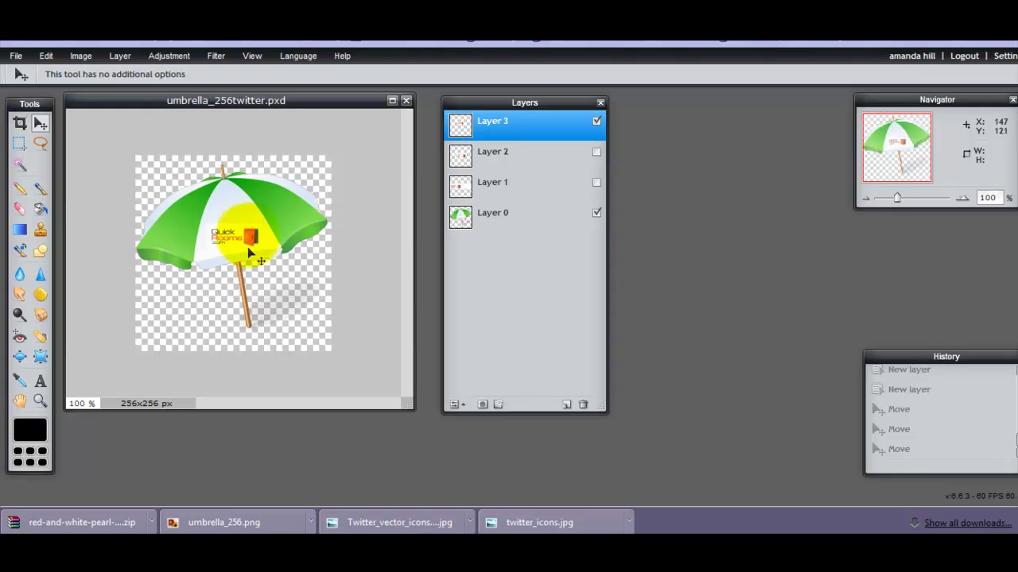
# Add twitter-logo-square-webtreatsetc.png as new Layer 7 and drag it to the umbrella pole's foot
pyautogui.click(81, 55)
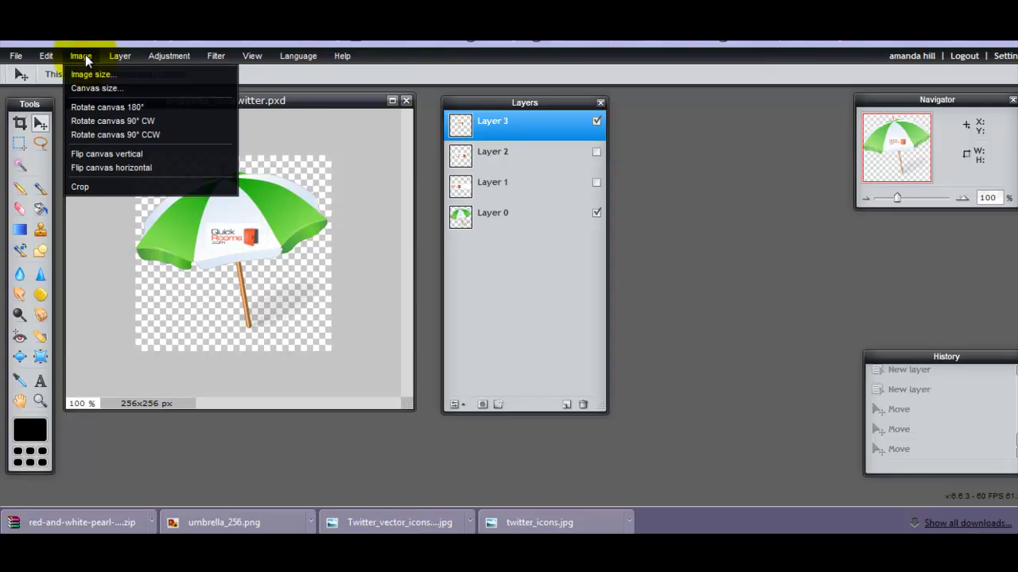
pyautogui.moveTo(116, 59)
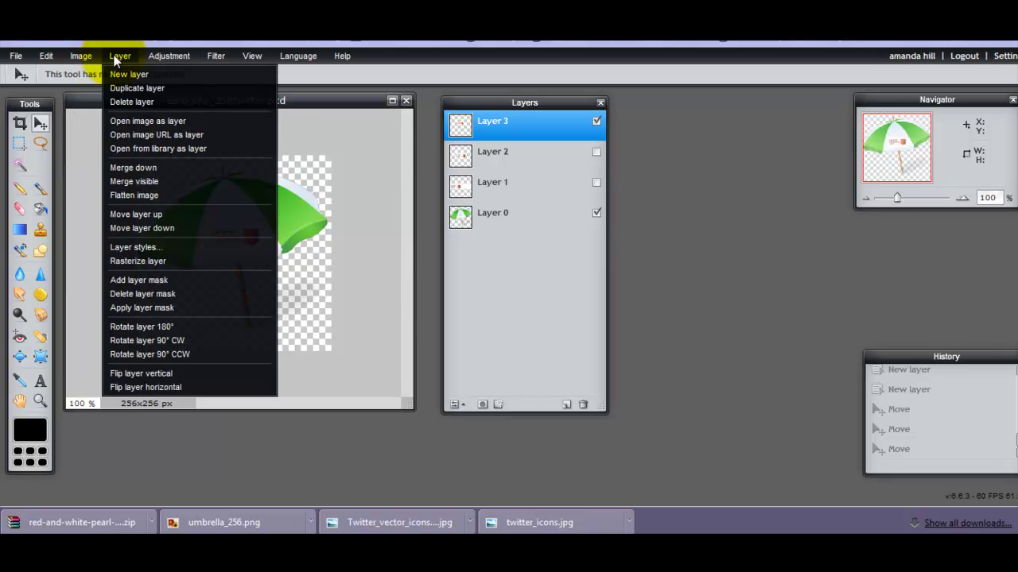
pyautogui.click(125, 121)
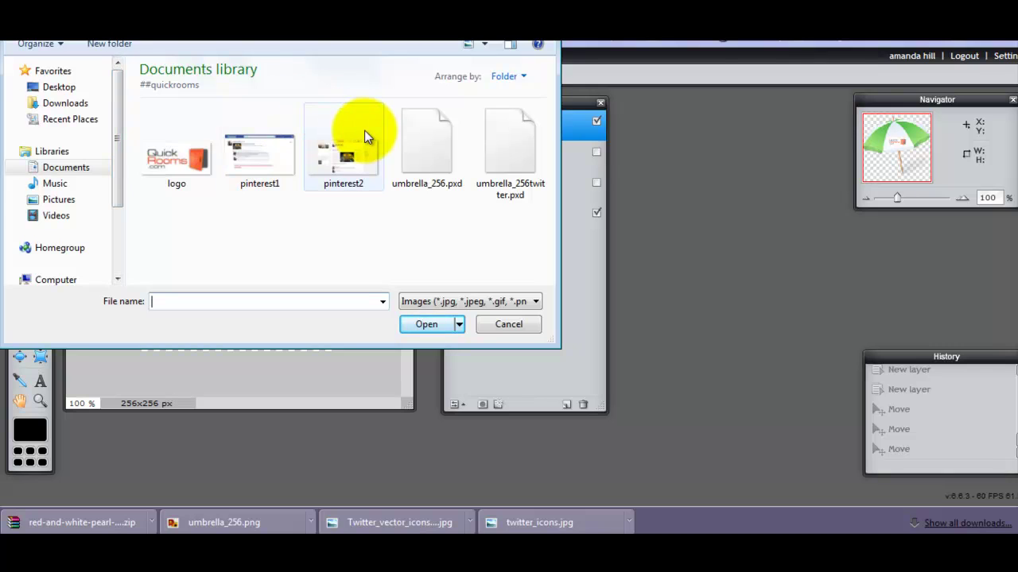
pyautogui.hotkey('ctrl', 'v')
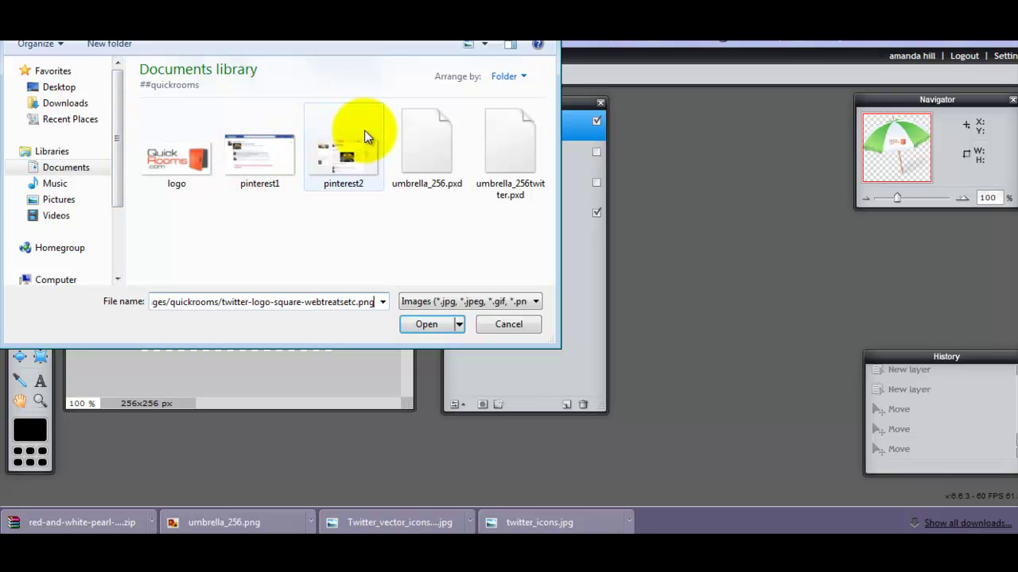
pyautogui.click(422, 325)
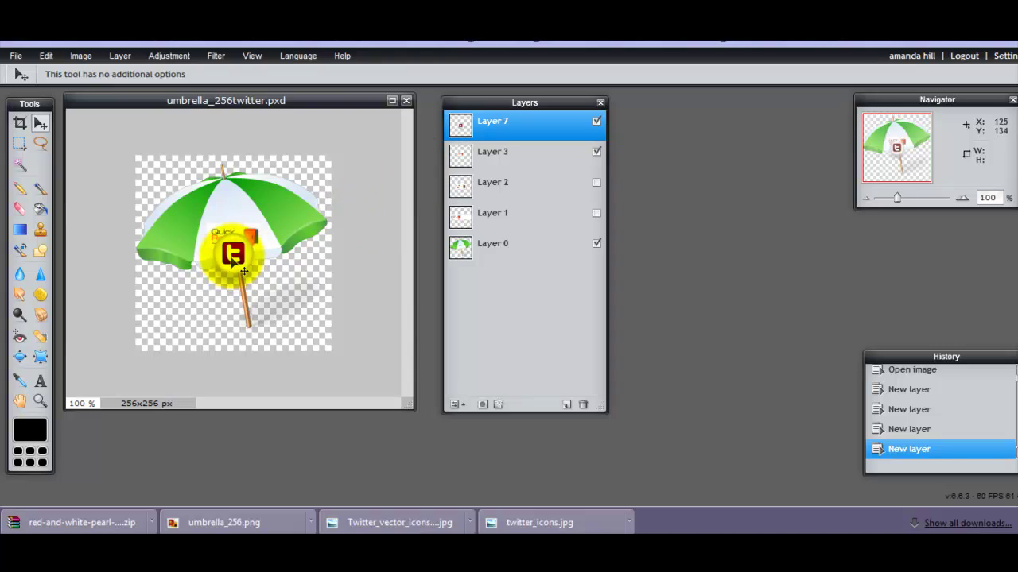
pyautogui.moveTo(233, 255); pyautogui.dragTo(251, 334)
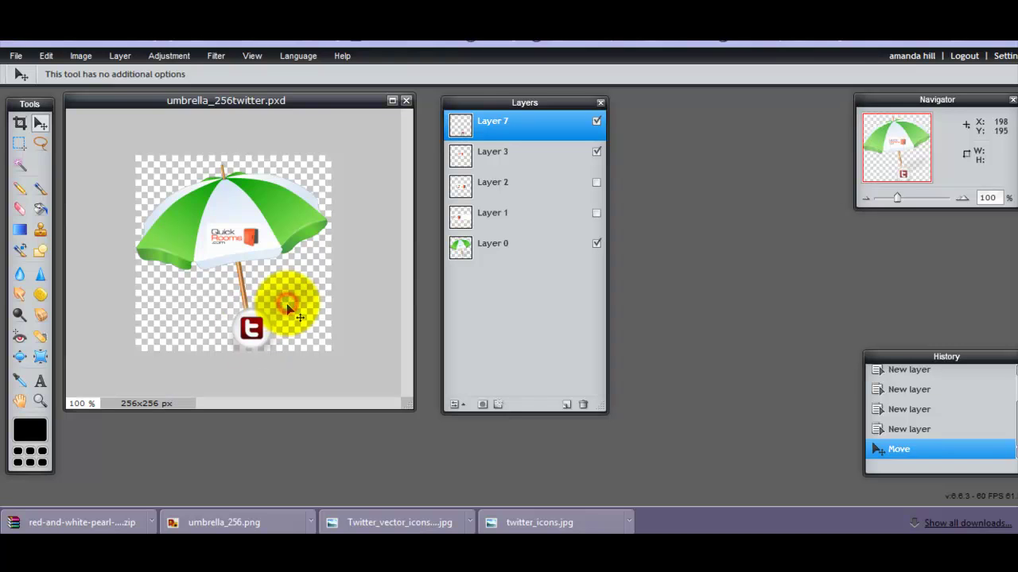
# Start saving the image, keeping the layered PXD format
pyautogui.click(17, 56)
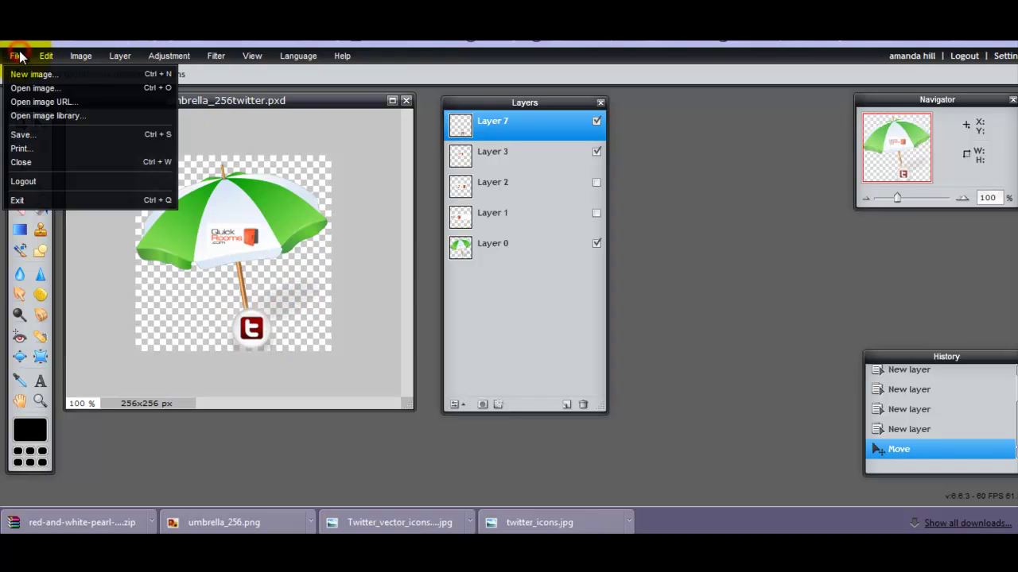
pyautogui.click(39, 135)
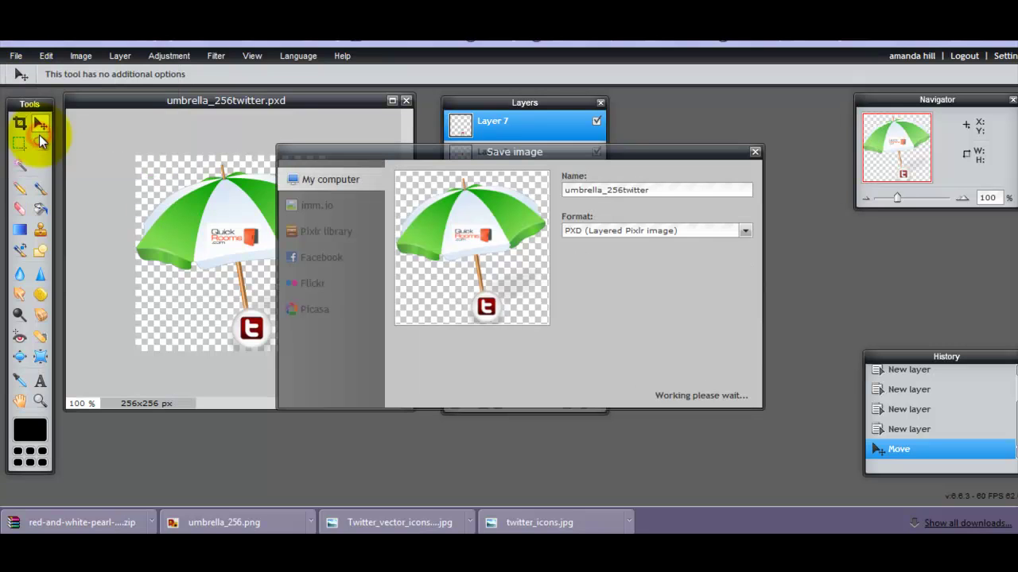
pyautogui.click(742, 229)
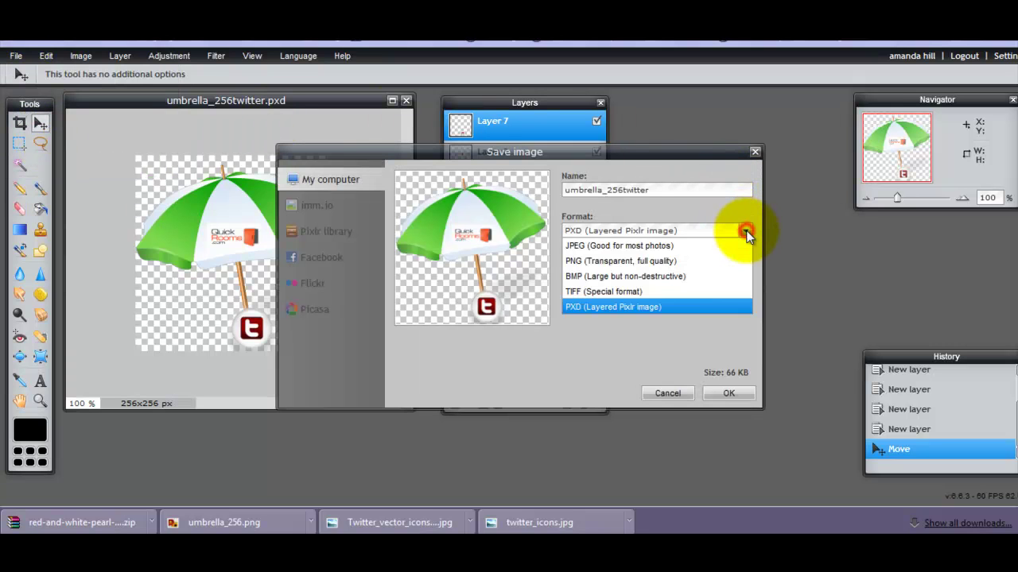
pyautogui.click(669, 306)
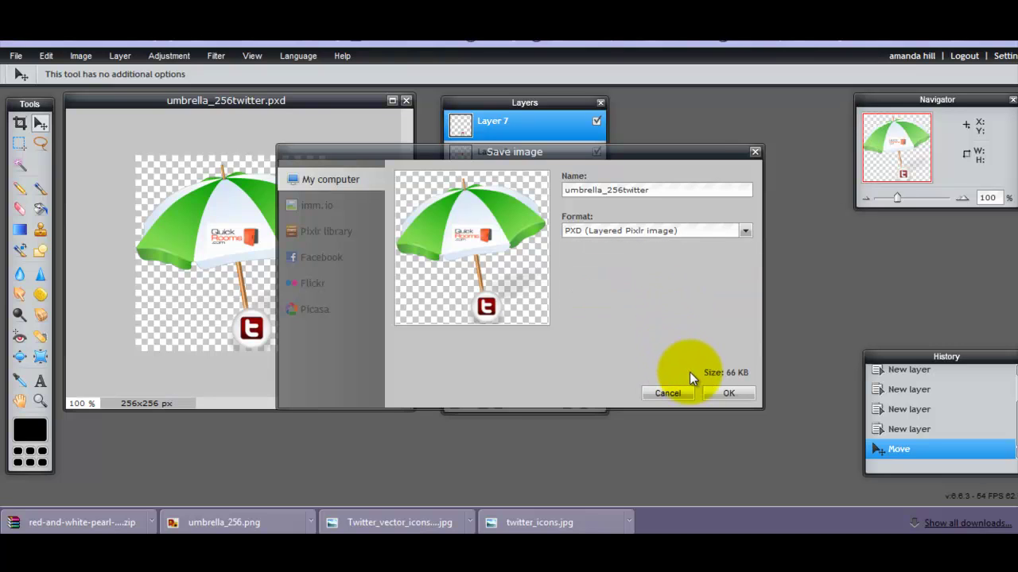
pyautogui.click(710, 388)
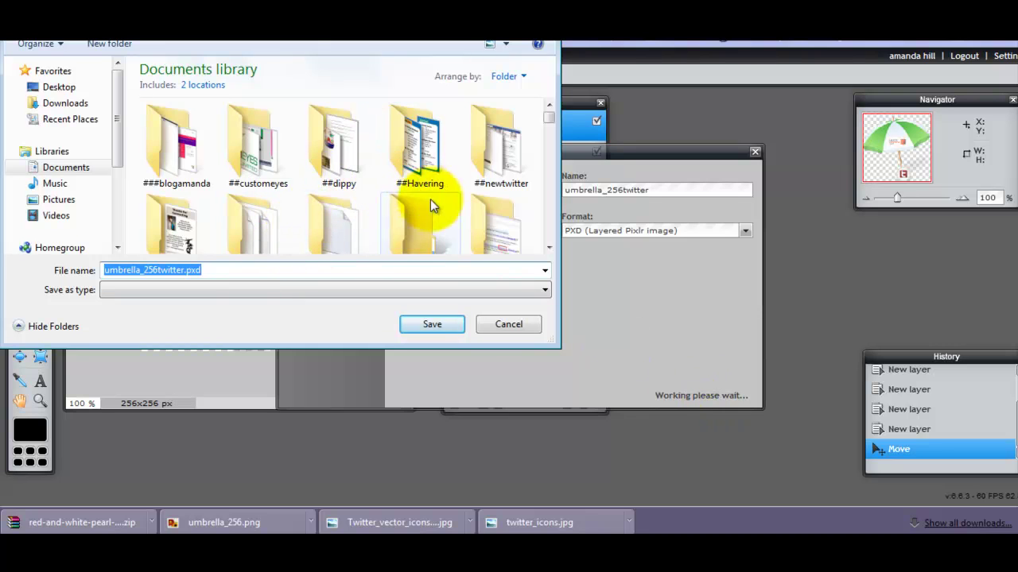
# Save umbrella_256twitter.pxd into ##quickrooms, replacing the existing file
pyautogui.click(547, 247)
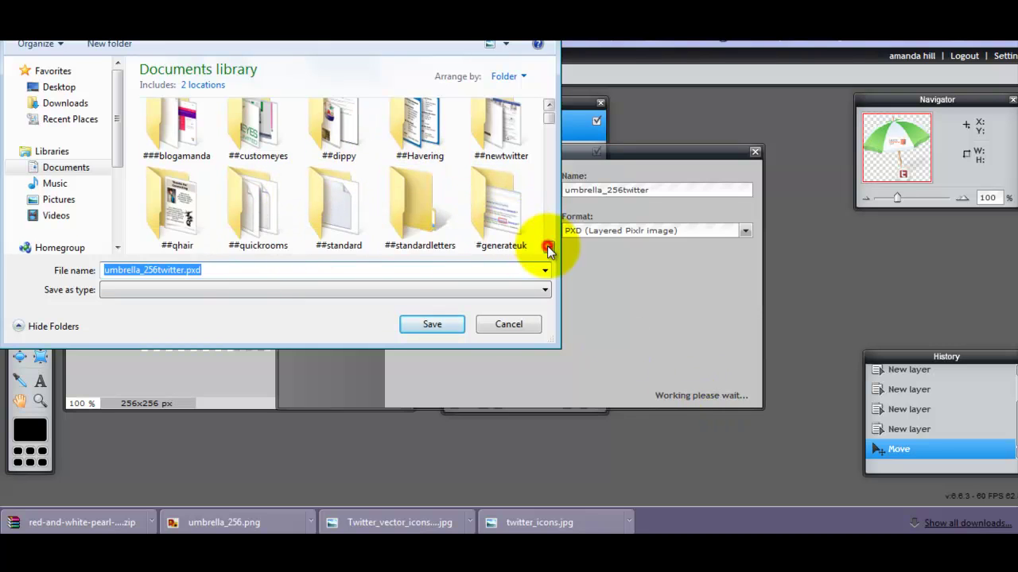
pyautogui.click(253, 237)
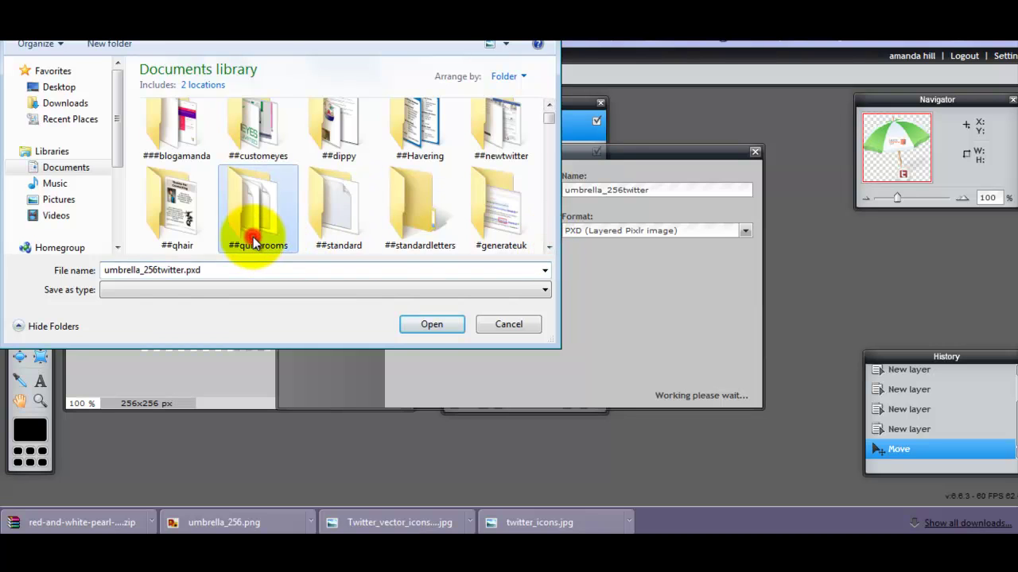
pyautogui.doubleClick(252, 236)
pyautogui.click(418, 322)
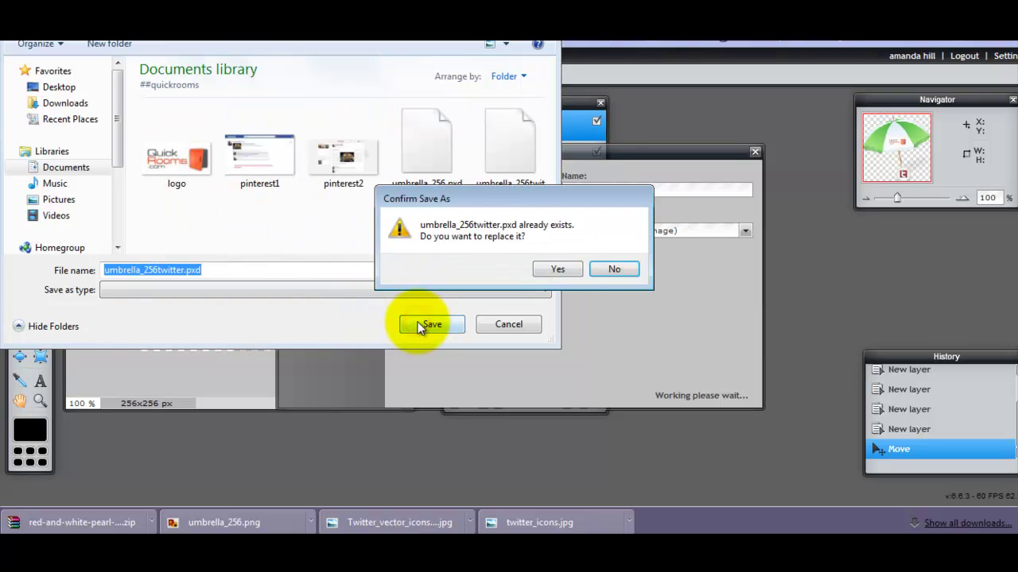
pyautogui.click(572, 270)
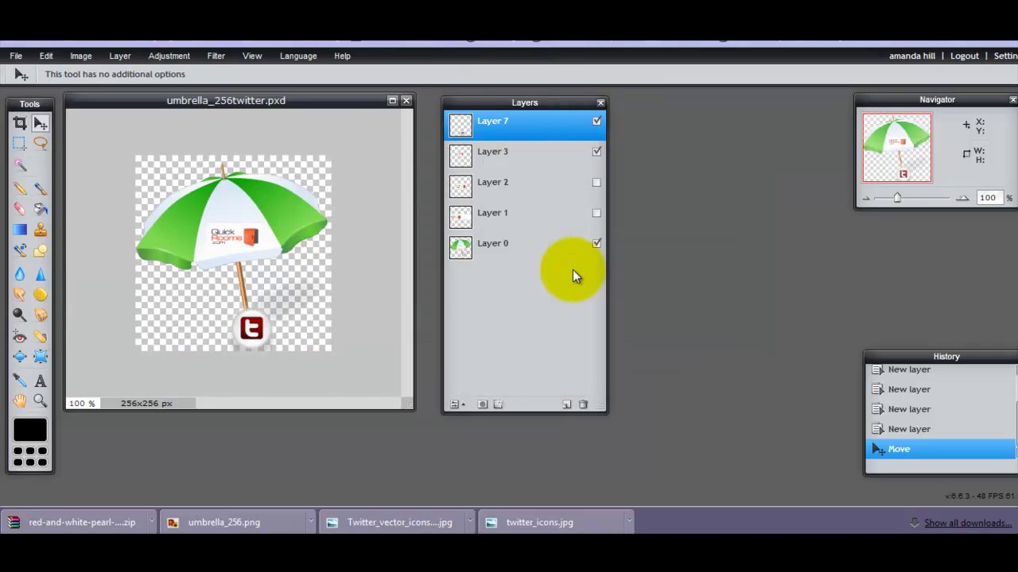
# Save a quality-80 JPEG copy, umbrella_256twitter.jpg, into the ##quickrooms folder
pyautogui.click(16, 55)
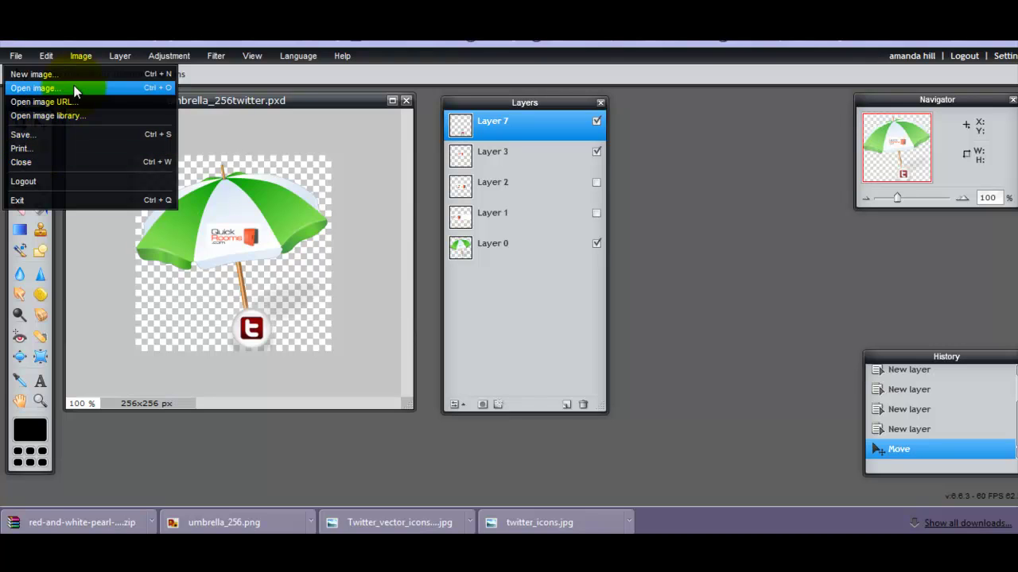
pyautogui.click(69, 133)
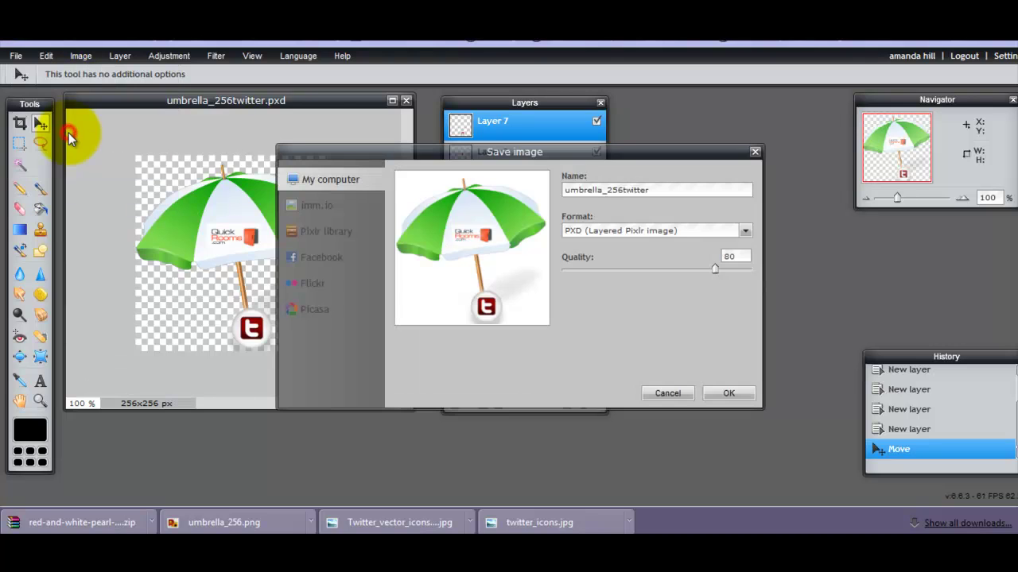
pyautogui.click(747, 233)
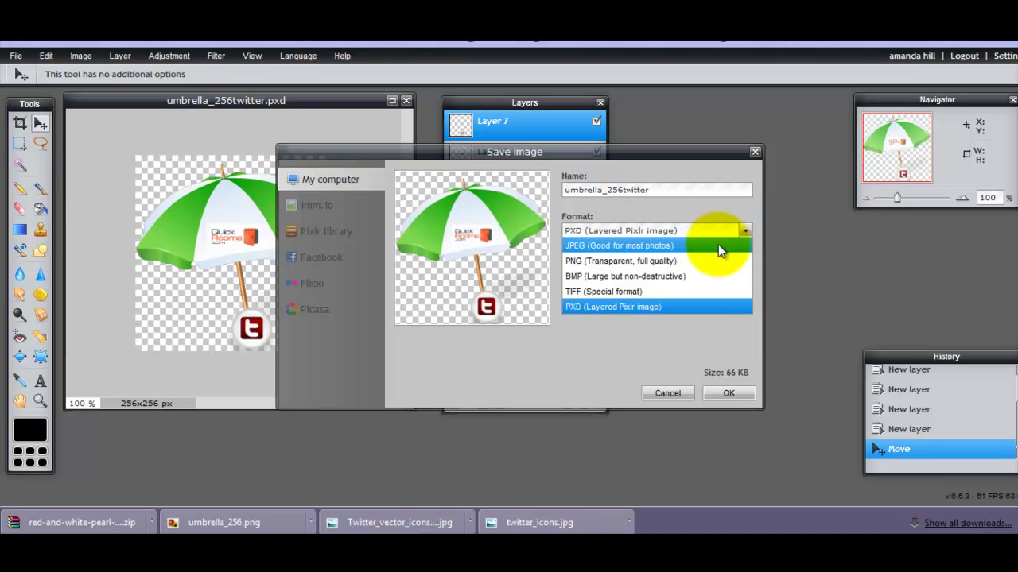
pyautogui.click(717, 244)
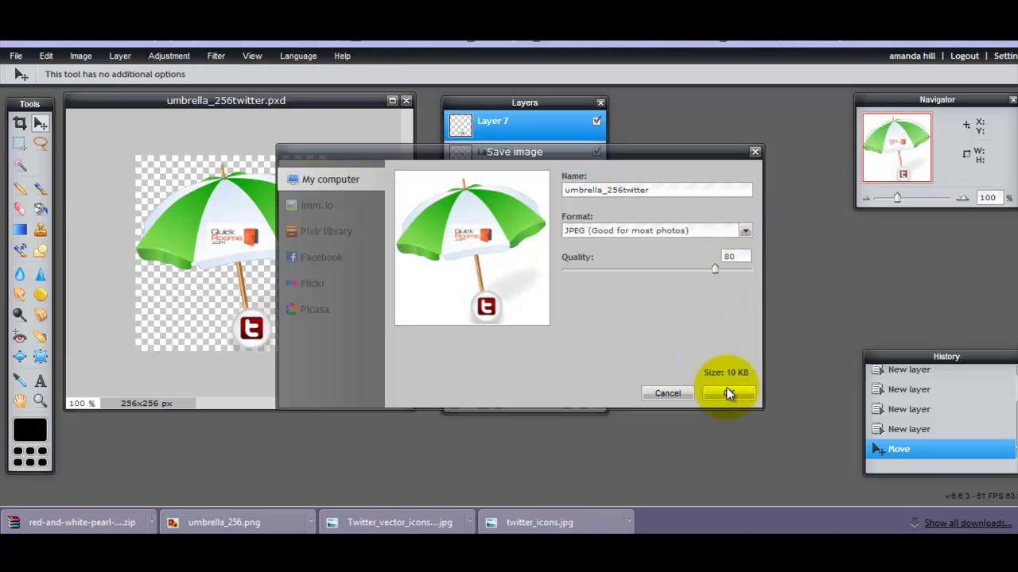
pyautogui.click(729, 393)
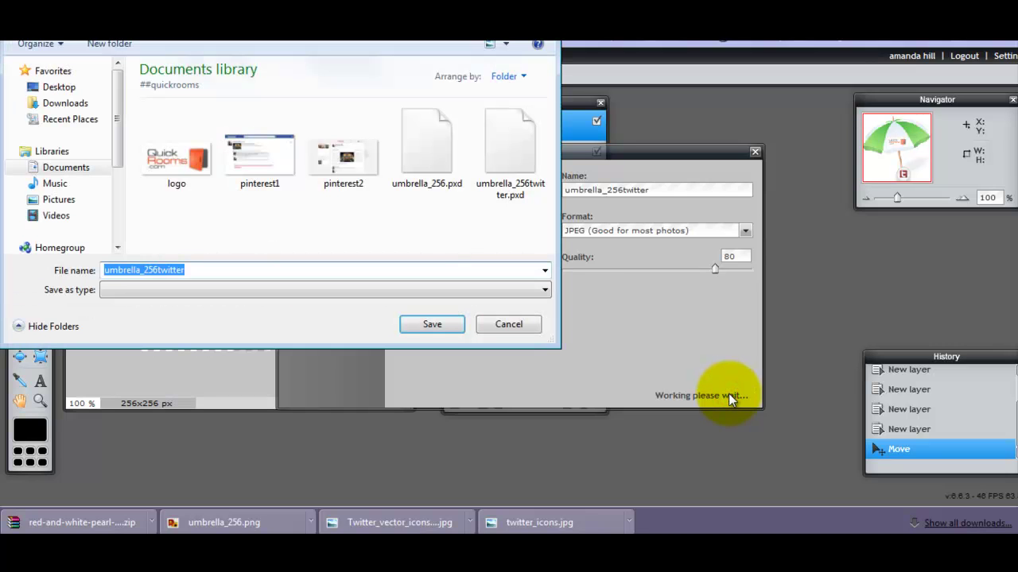
pyautogui.click(436, 325)
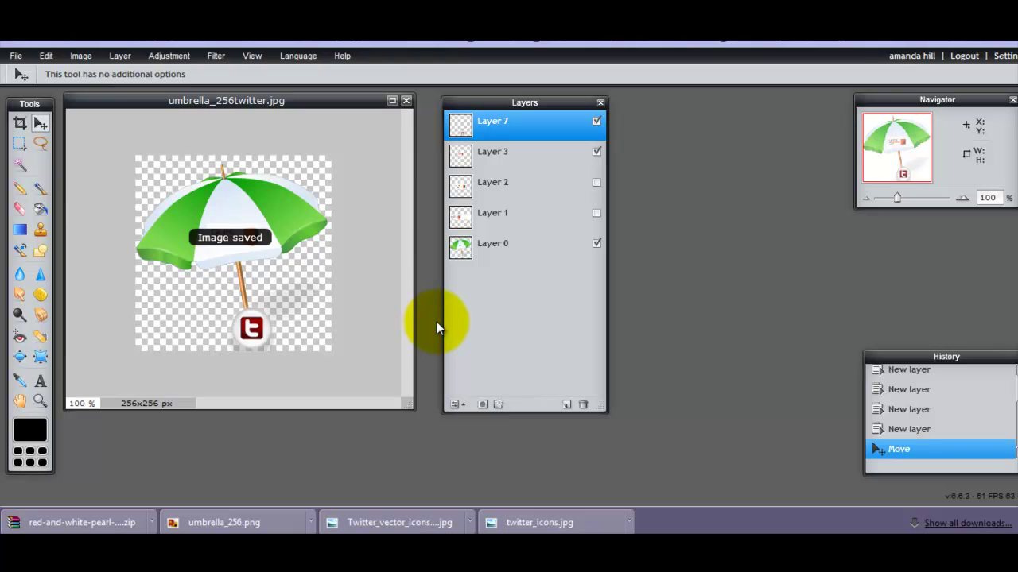
# Open the layered file umbrella_256twitter.pxd
pyautogui.click(16, 57)
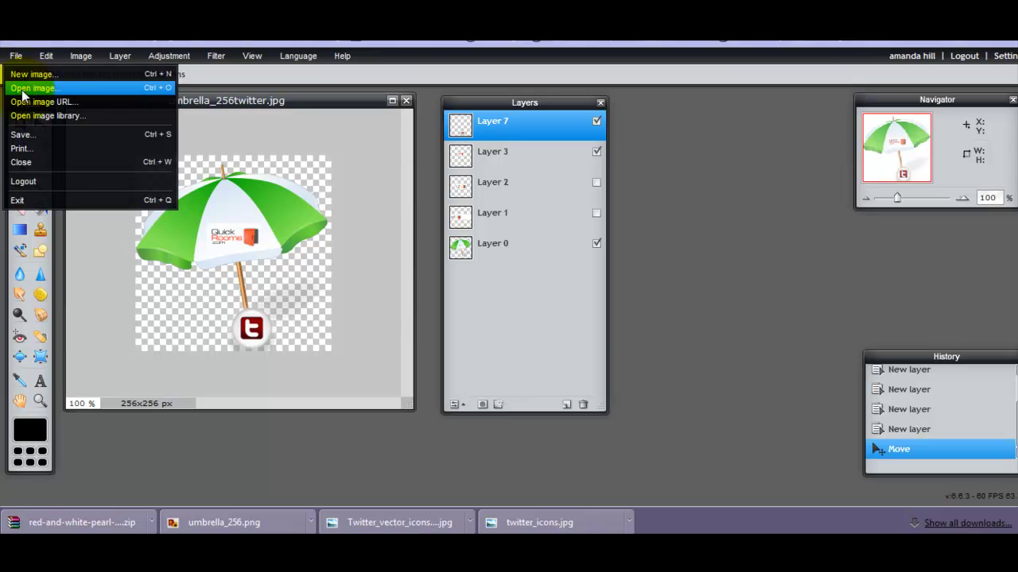
pyautogui.click(23, 94)
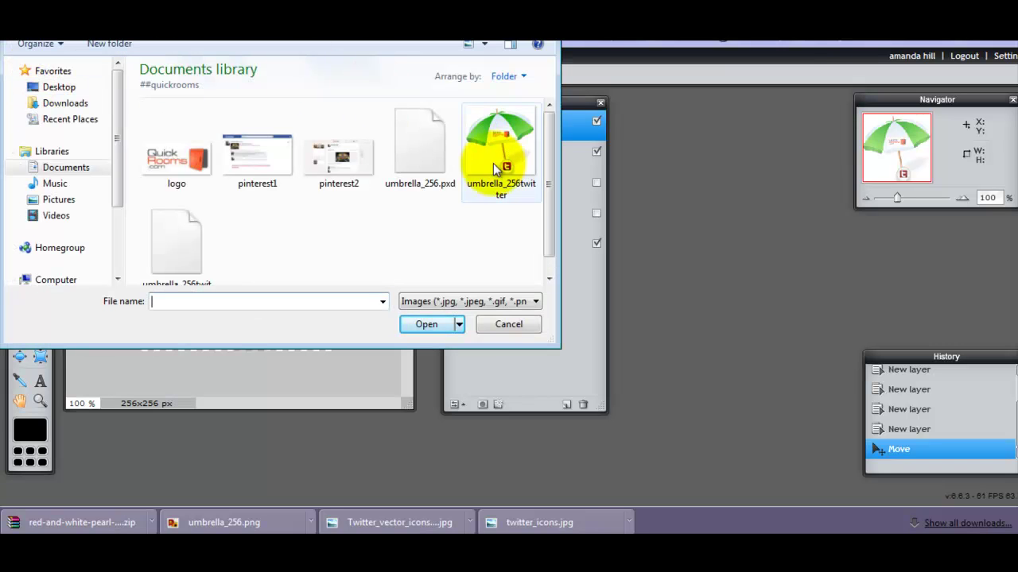
pyautogui.click(206, 239)
pyautogui.doubleClick(206, 240)
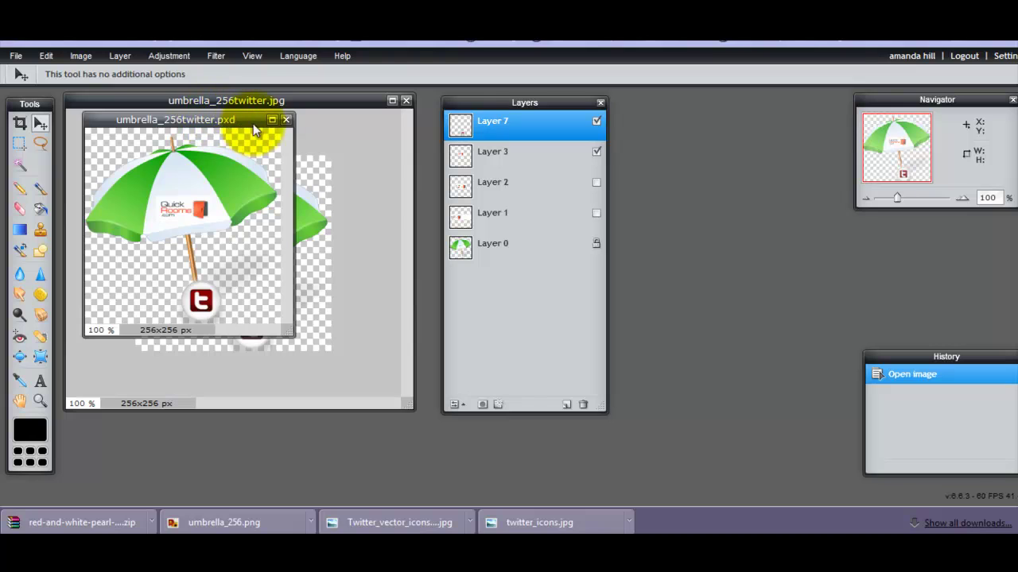
# Maximize the image window, move the Layers panel aside, and hide Layer 7 with the Twitter logo
pyautogui.click(273, 122)
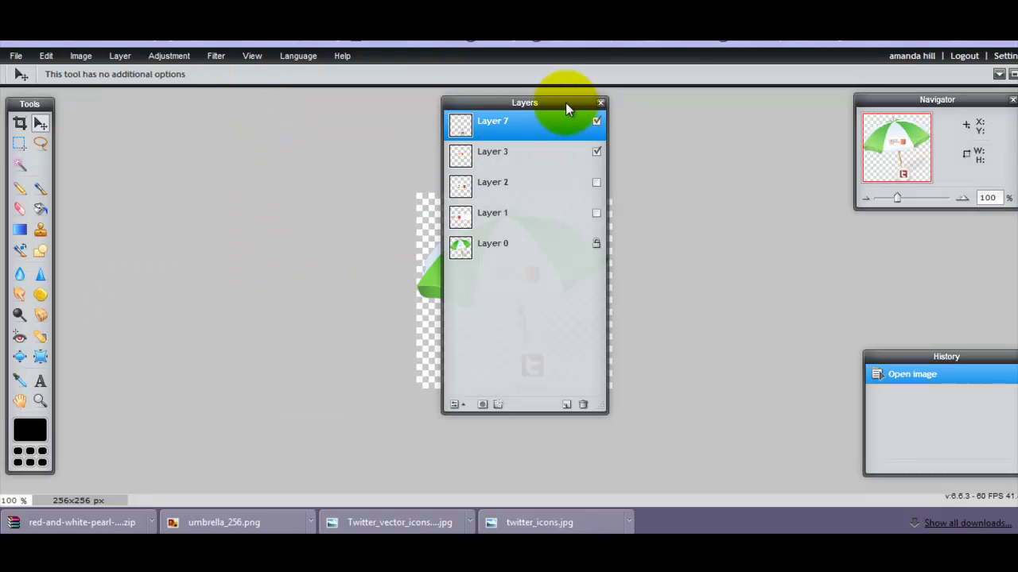
pyautogui.moveTo(565, 102); pyautogui.dragTo(770, 105)
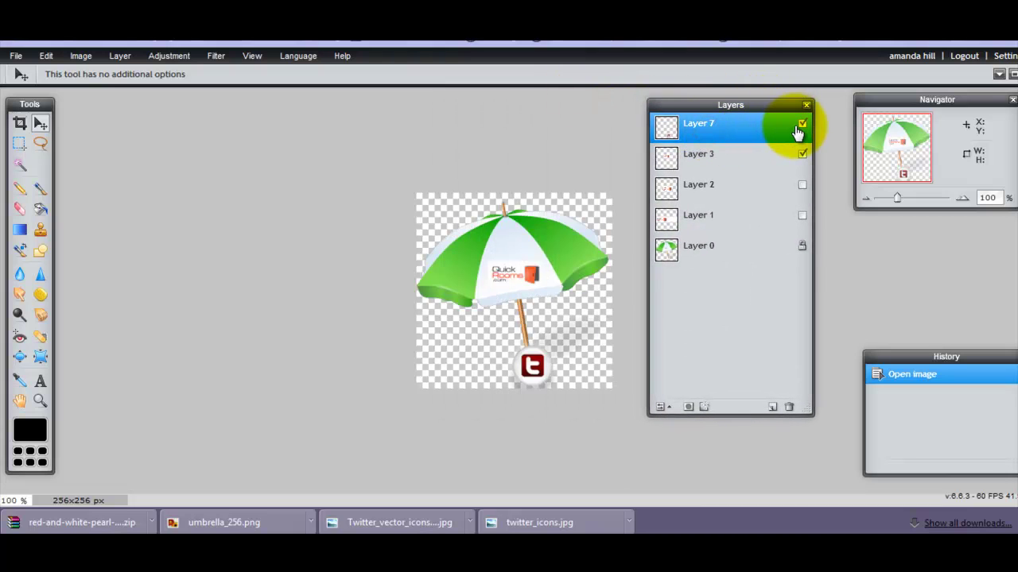
pyautogui.click(802, 124)
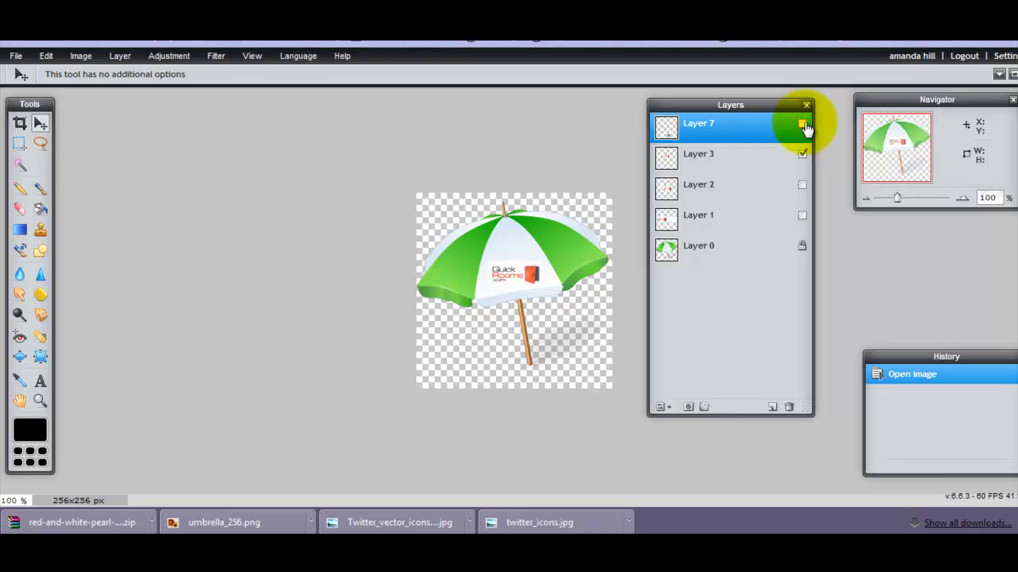
pyautogui.click(802, 124)
pyautogui.click(802, 124)
pyautogui.click(802, 124)
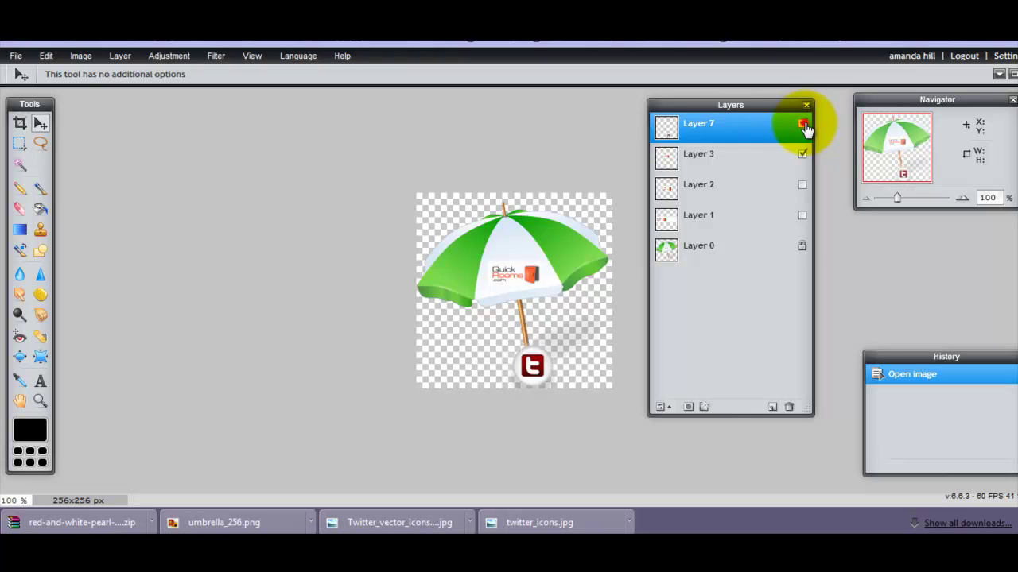
pyautogui.click(802, 124)
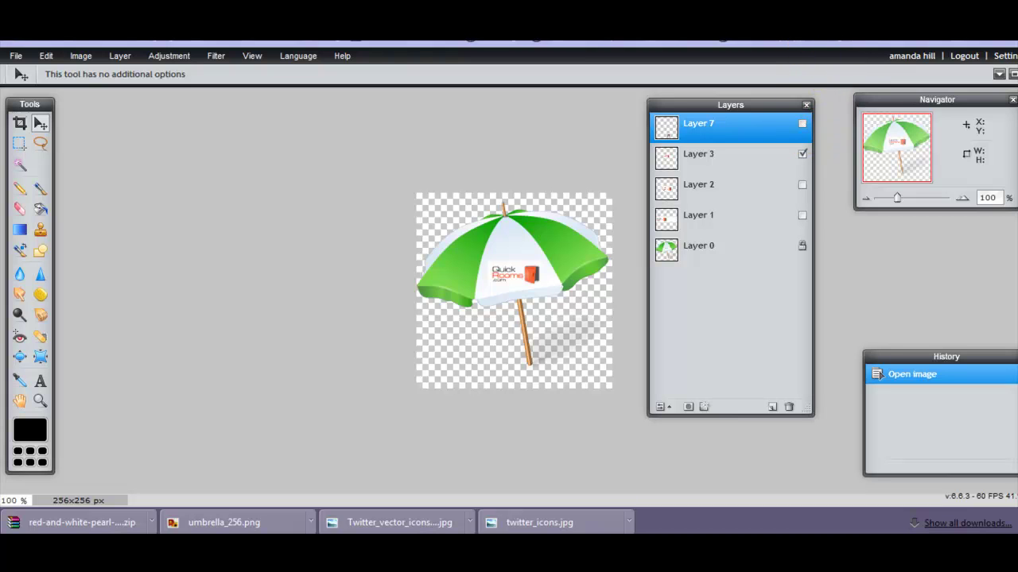
pyautogui.hotkey('ctrl', 'Tab')
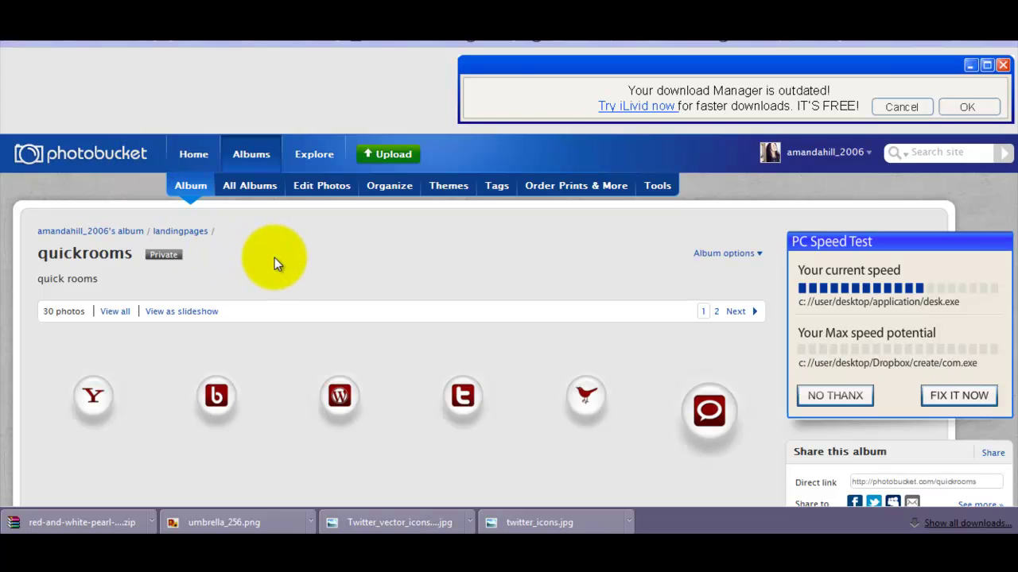
pyautogui.moveTo(337, 404)
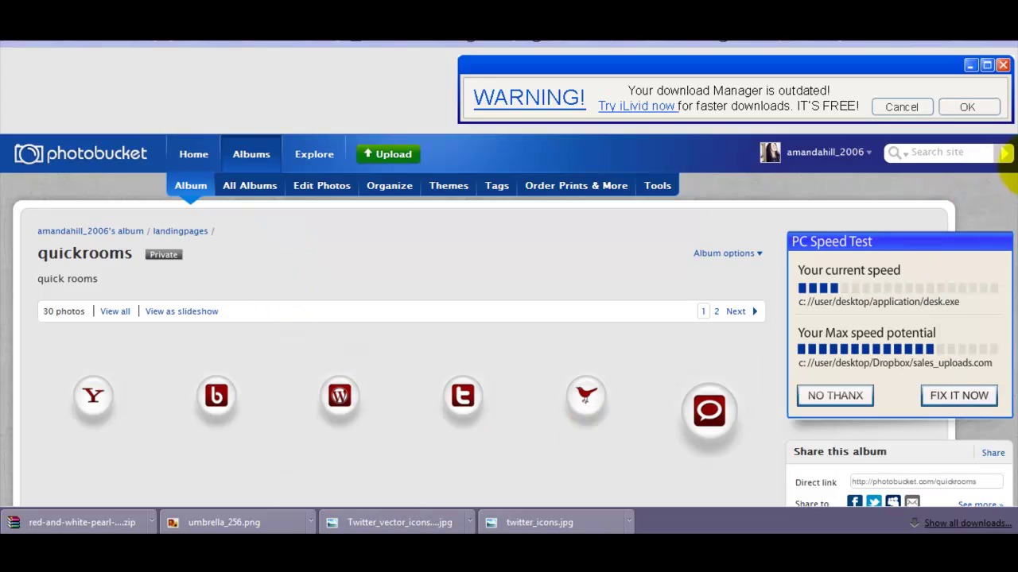
pyautogui.scroll(-4, 1011, 176)
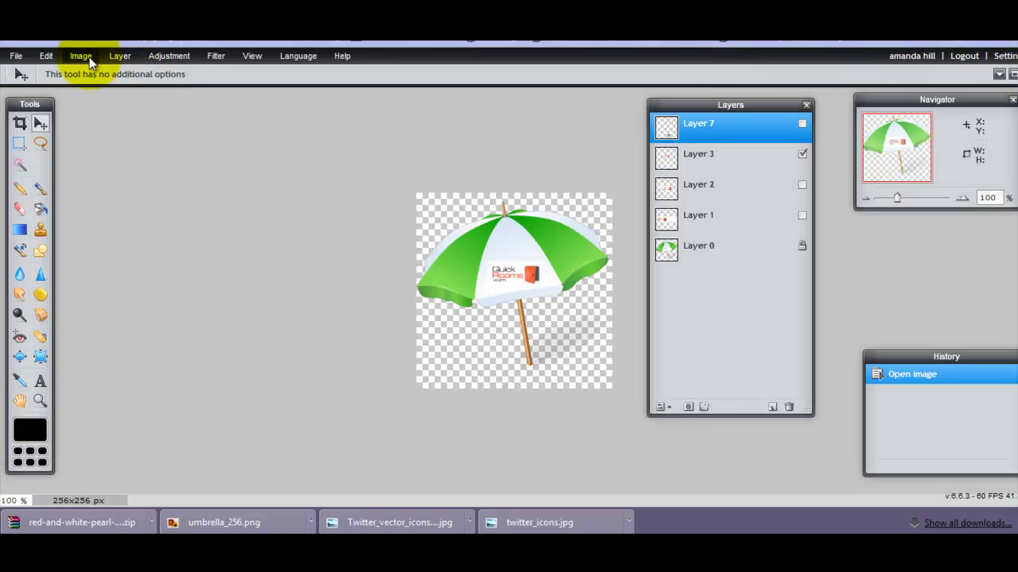
# Add the WordPress logo as new Layer 5 and drag it to the umbrella pole's foot
pyautogui.click(116, 57)
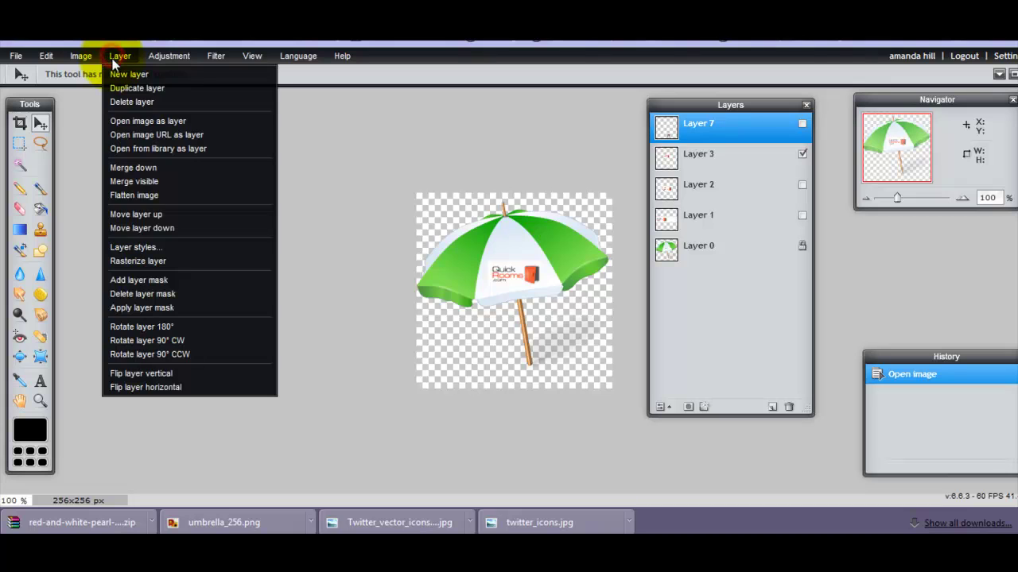
pyautogui.click(136, 122)
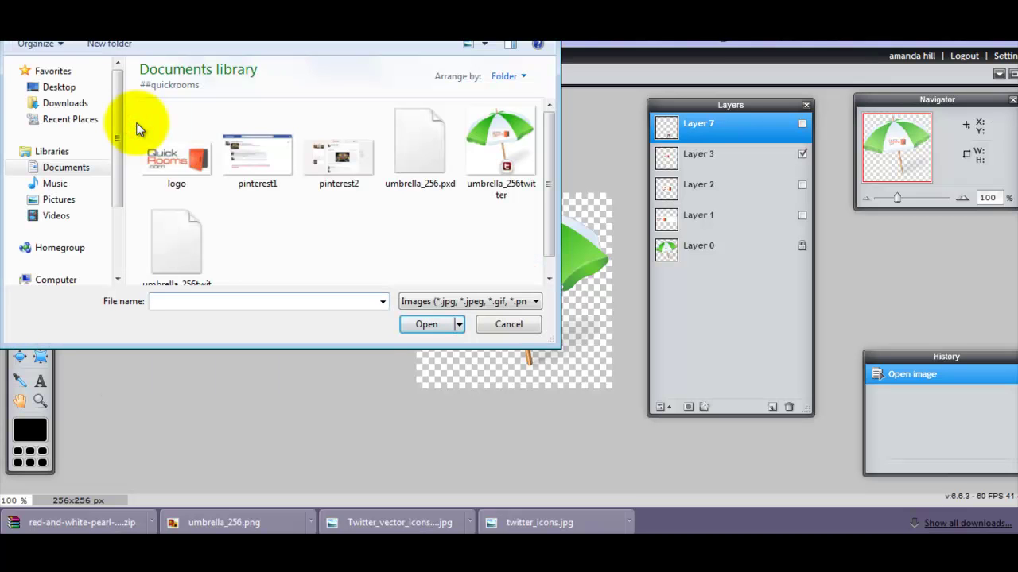
pyautogui.hotkey('ctrl', 'v')
pyautogui.click(429, 326)
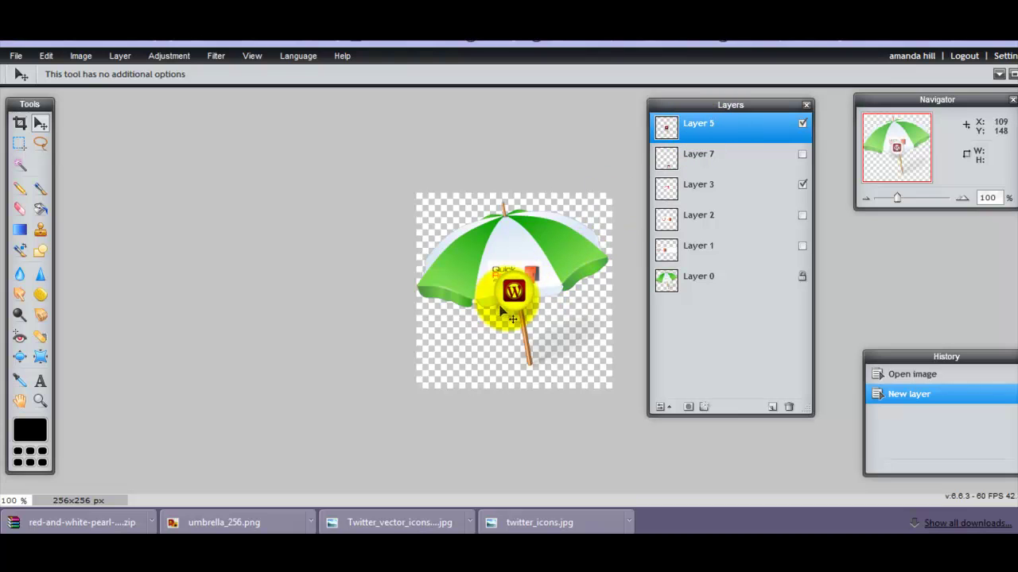
pyautogui.moveTo(527, 308); pyautogui.dragTo(545, 379)
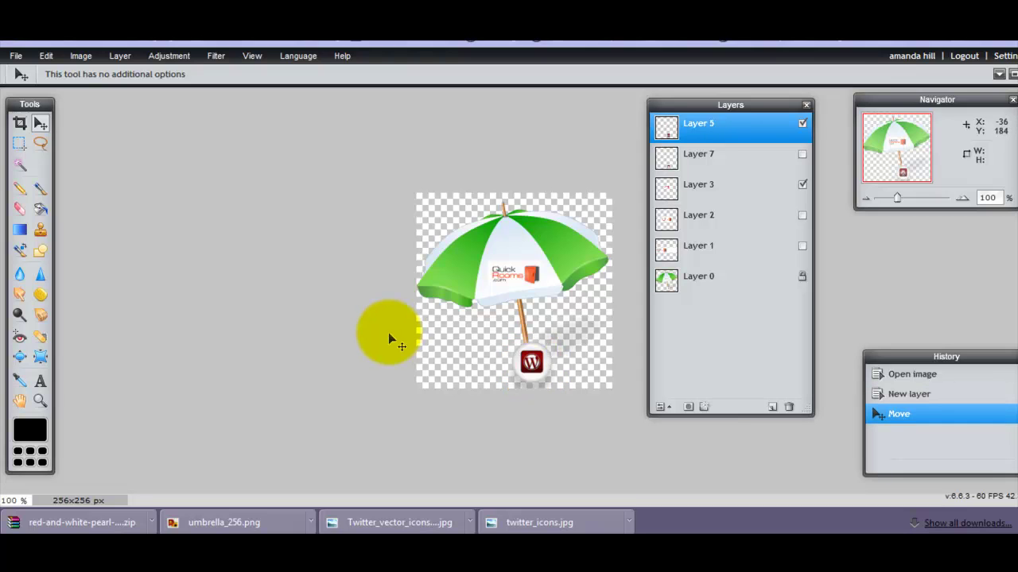
# Save the image as umbrella_256blog in layered PXD format
pyautogui.click(16, 57)
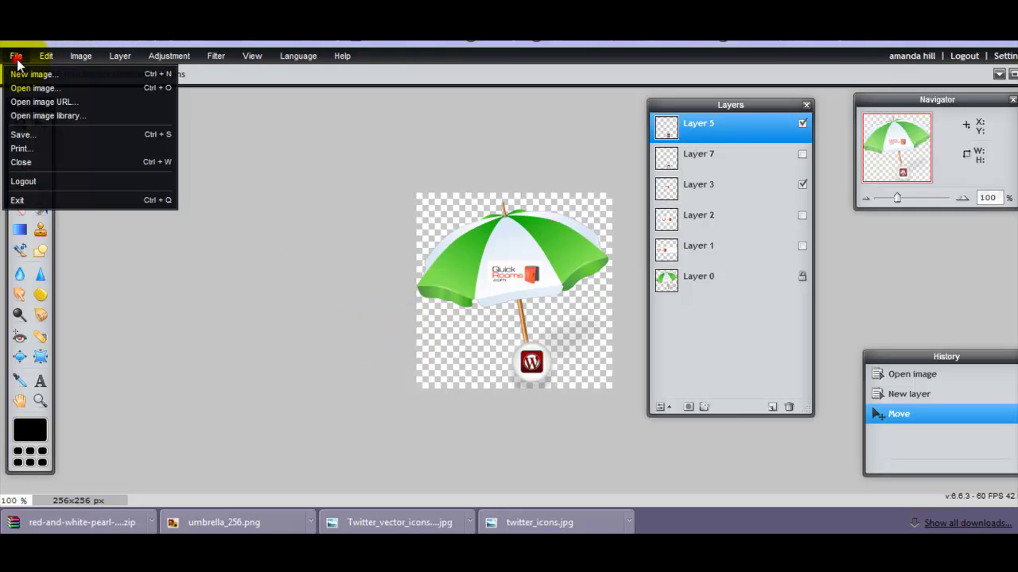
pyautogui.click(39, 138)
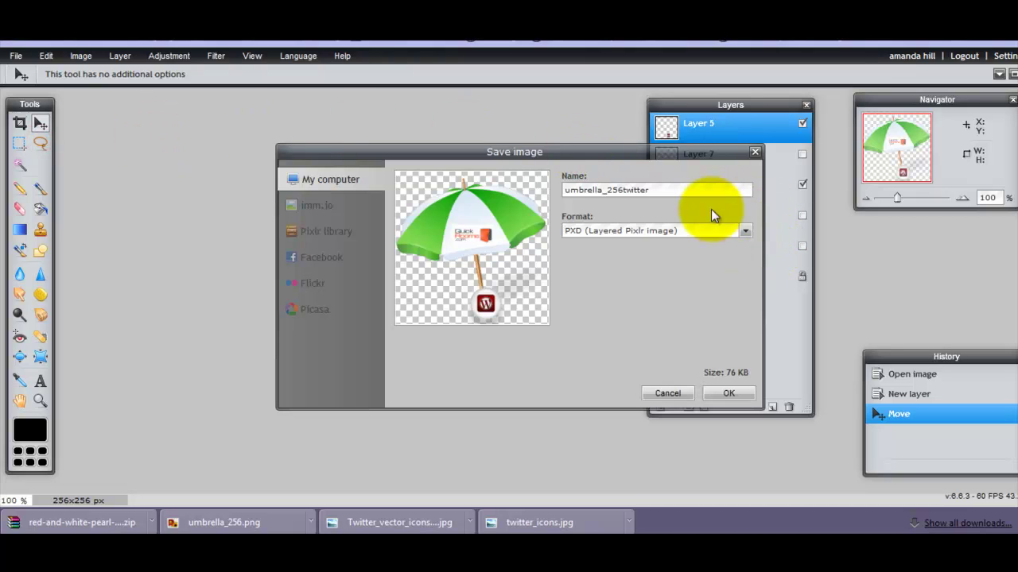
pyautogui.click(699, 190)
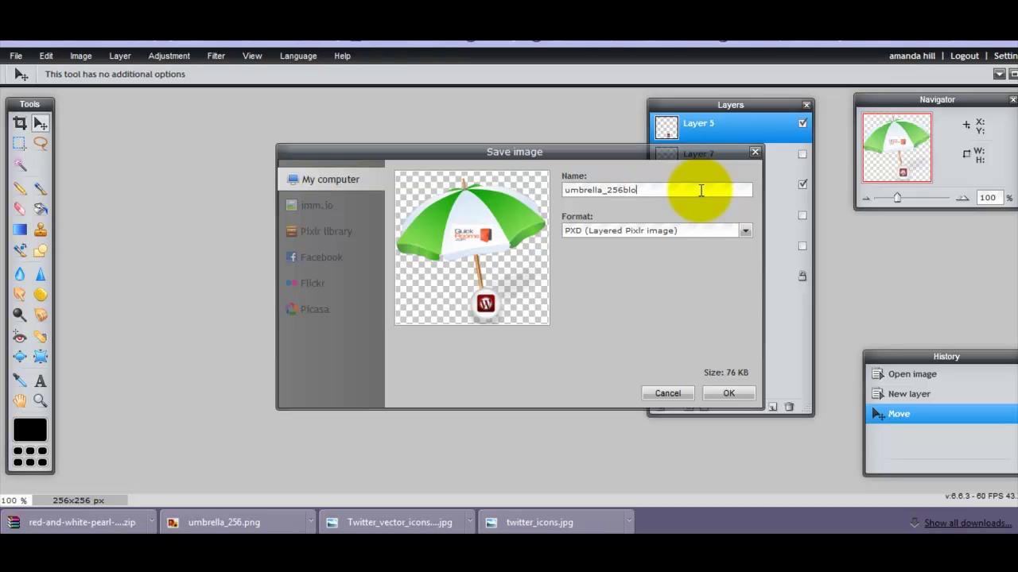
pyautogui.click(720, 393)
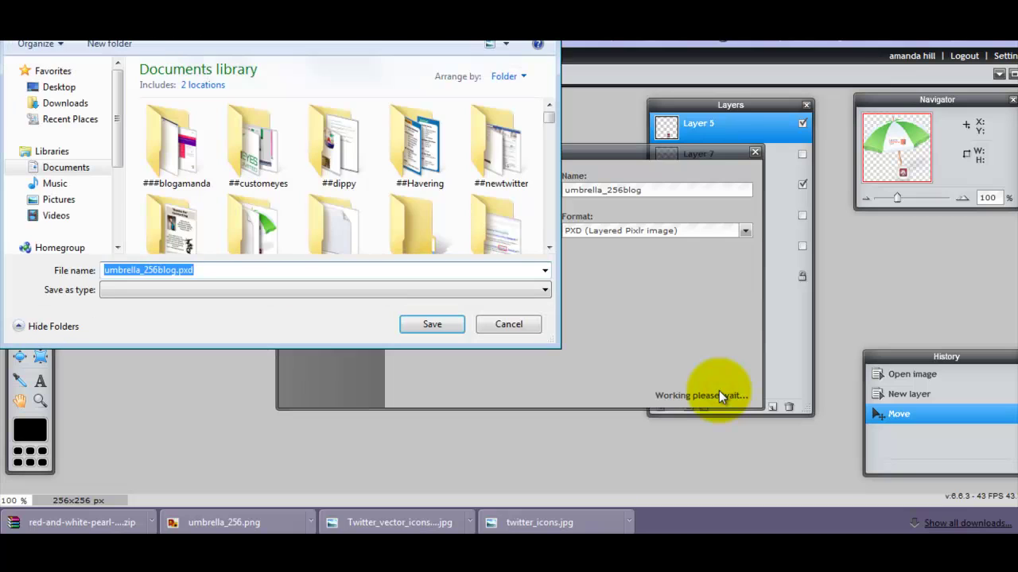
pyautogui.click(455, 324)
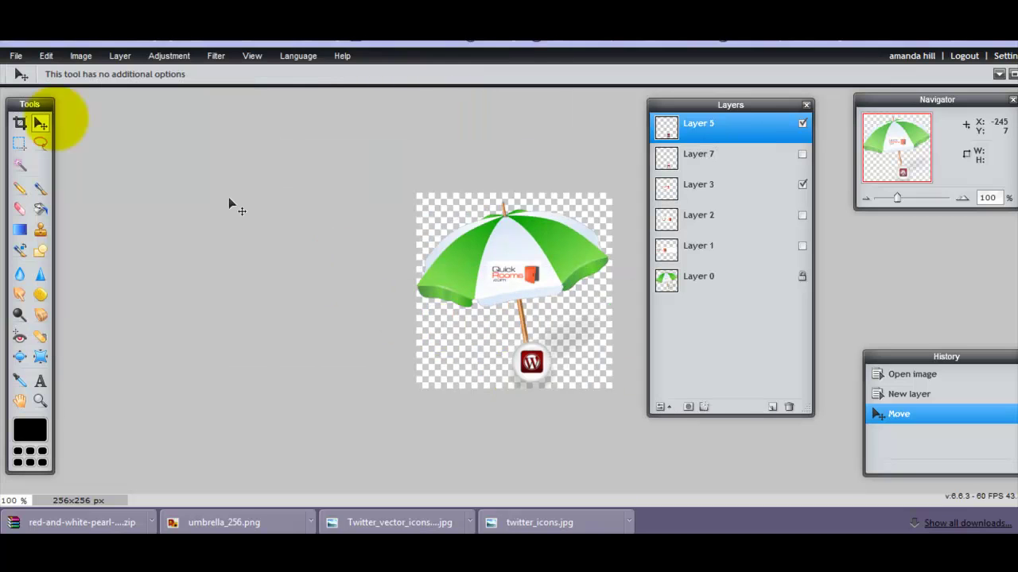
# Save a JPEG copy at quality 80 into the ##quickrooms folder
pyautogui.click(16, 55)
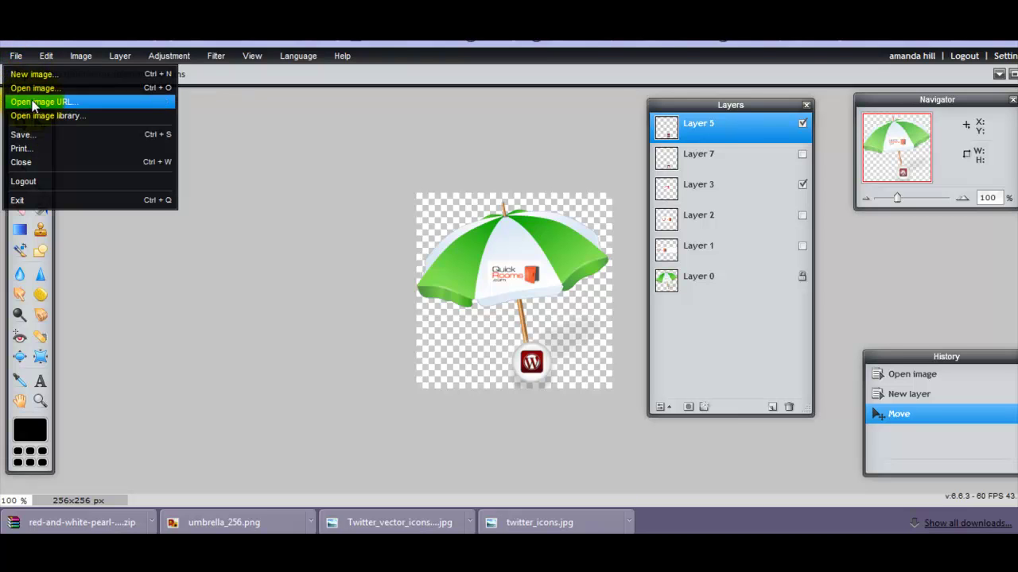
pyautogui.click(36, 136)
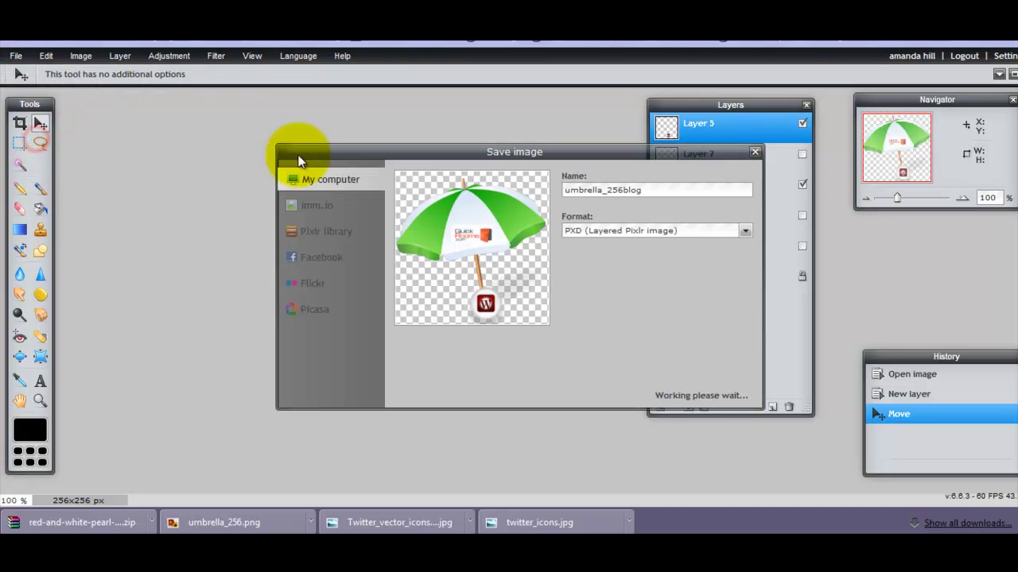
pyautogui.click(744, 231)
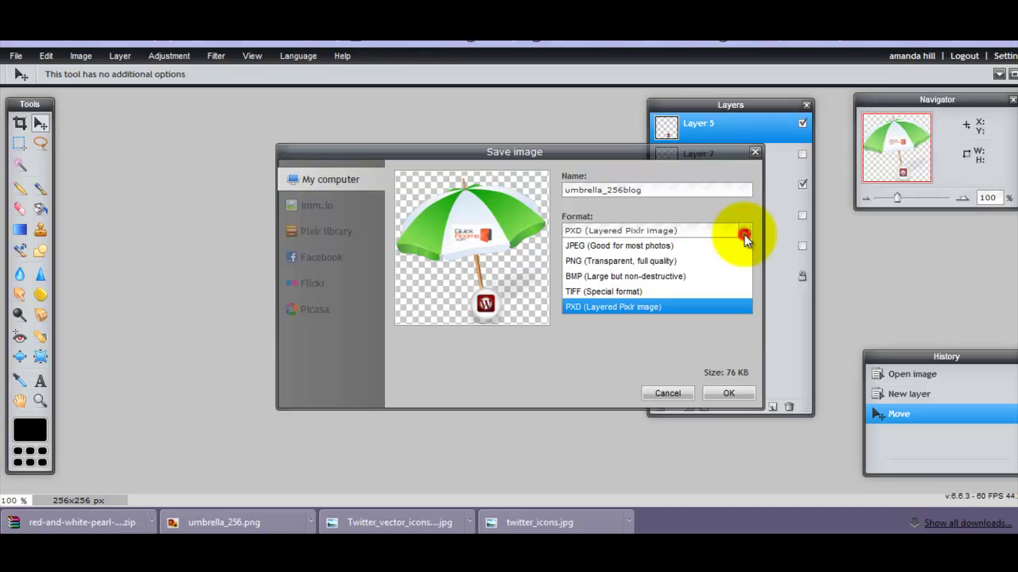
pyautogui.click(728, 247)
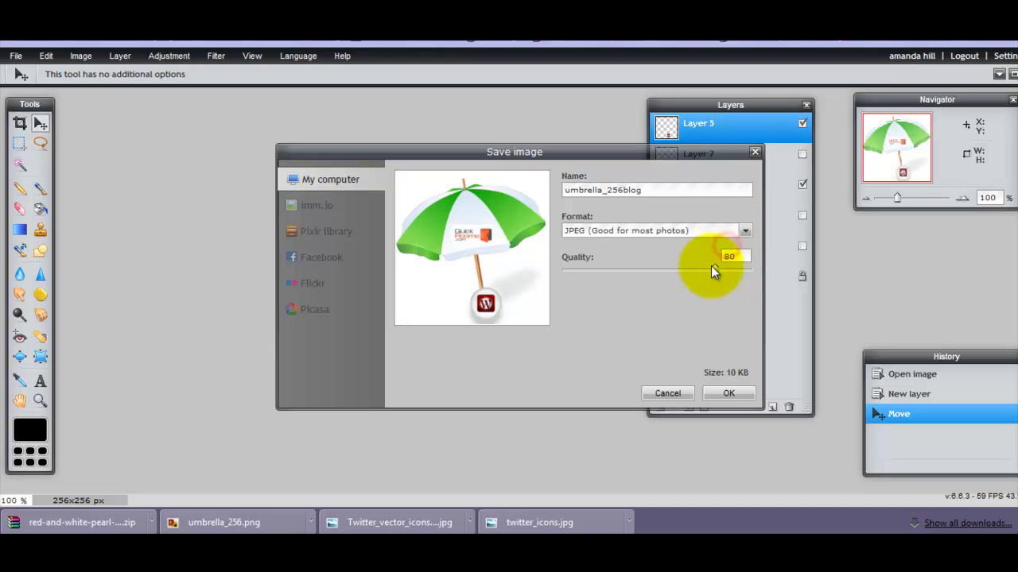
pyautogui.click(722, 388)
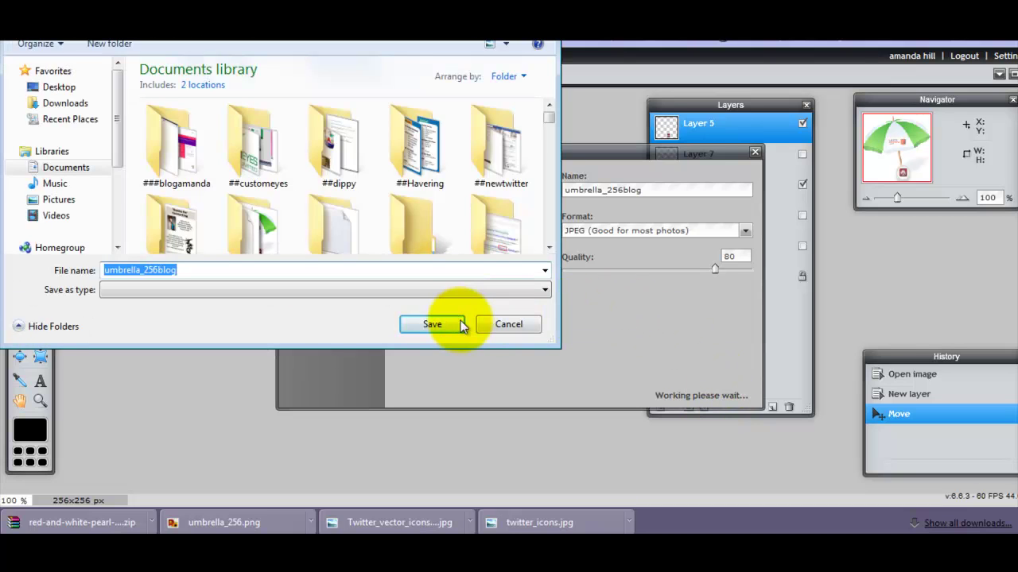
pyautogui.click(548, 248)
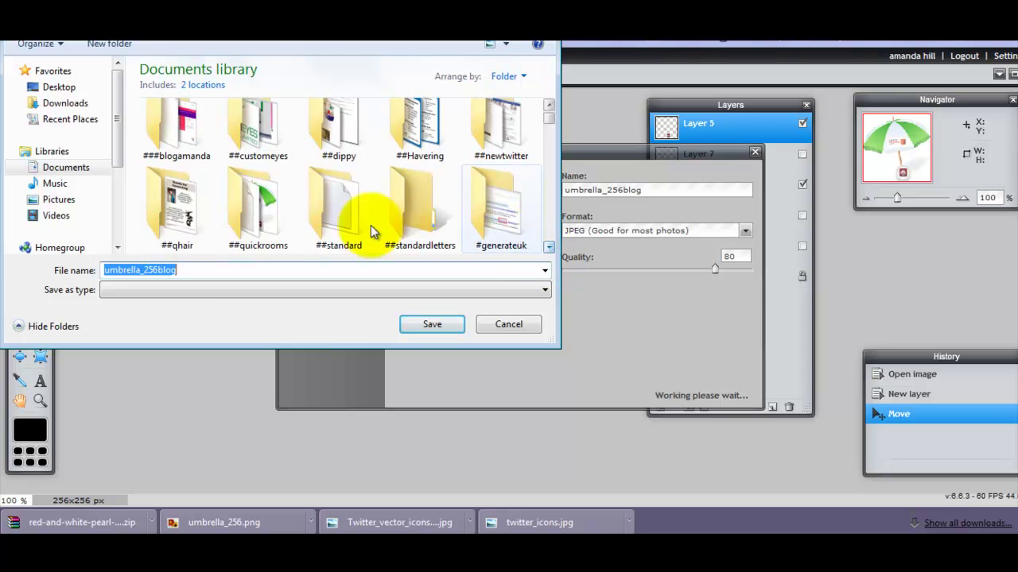
pyautogui.doubleClick(275, 211)
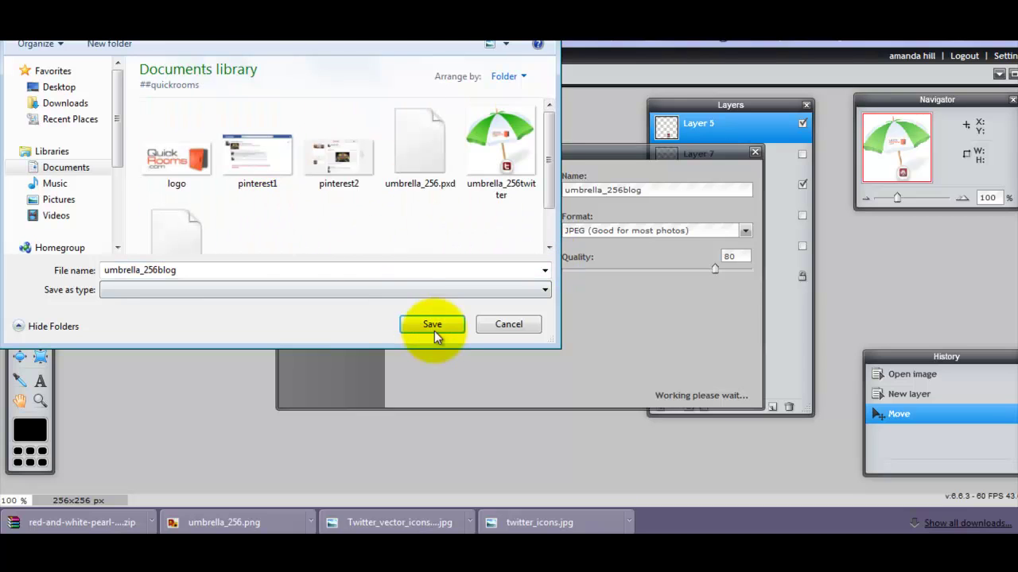
pyautogui.click(442, 335)
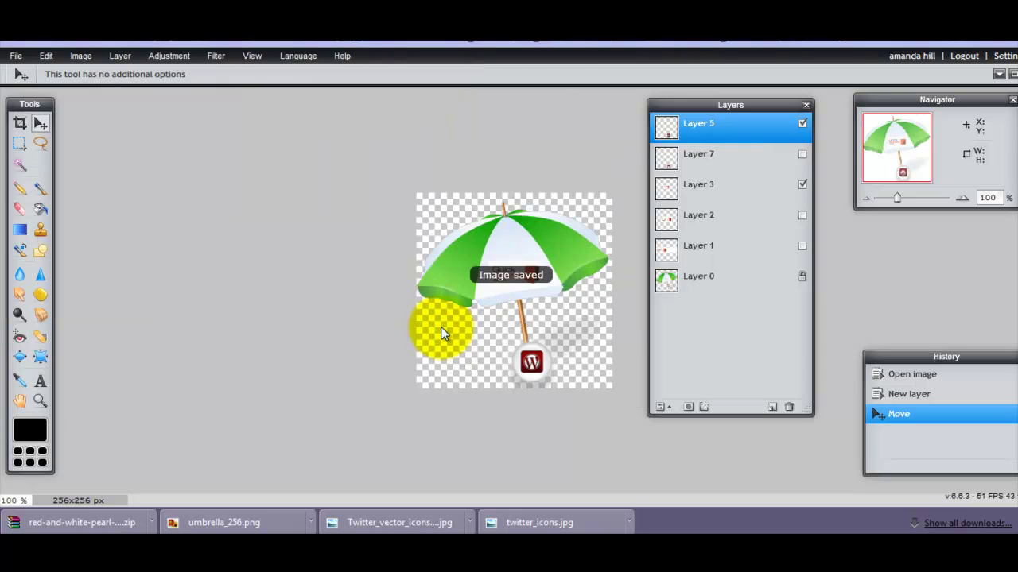
# Save umbrella_256blog.pxd in the layered PXD format alongside the JPEG in ##quickrooms
pyautogui.click(16, 55)
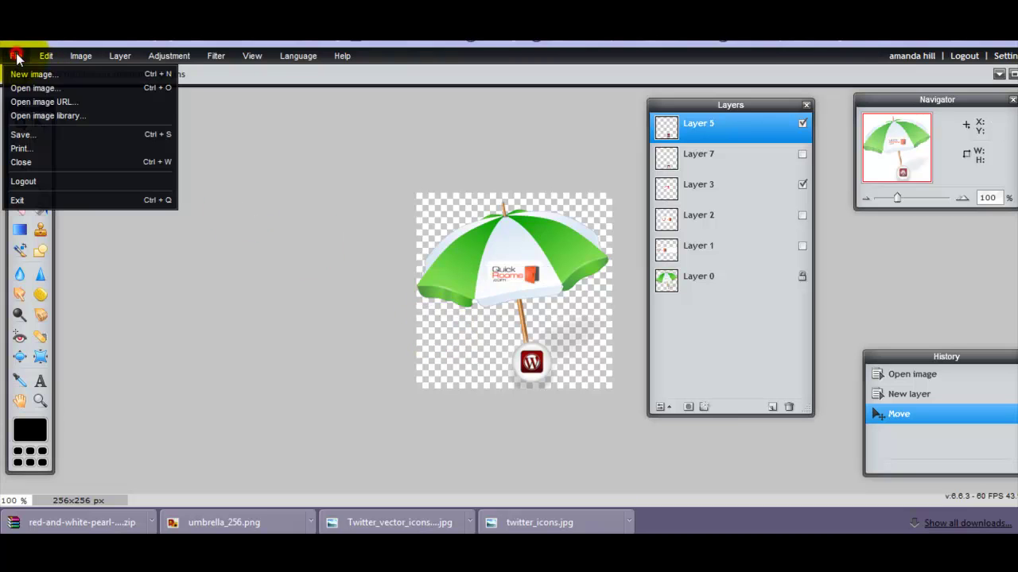
pyautogui.click(36, 133)
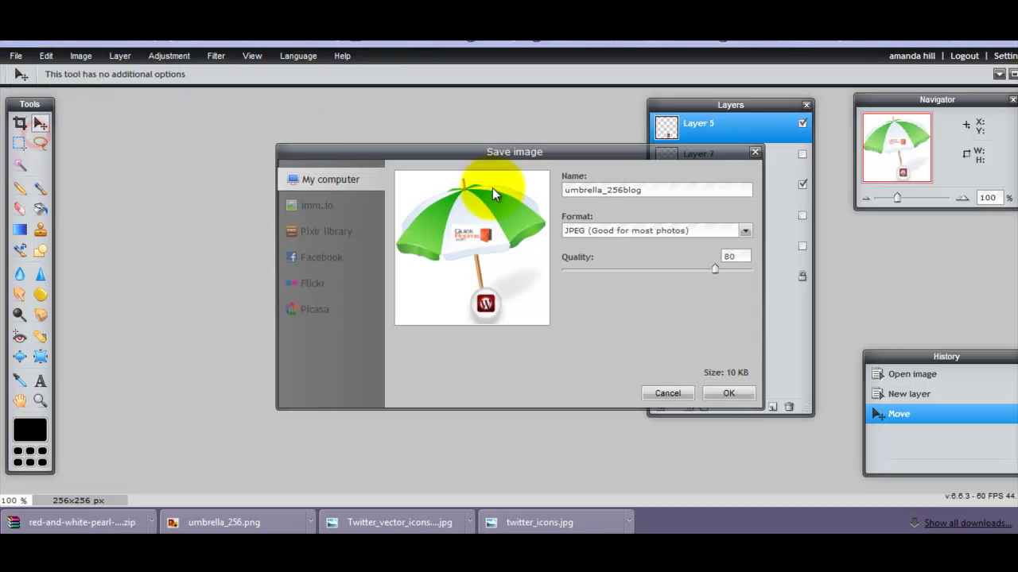
pyautogui.click(749, 230)
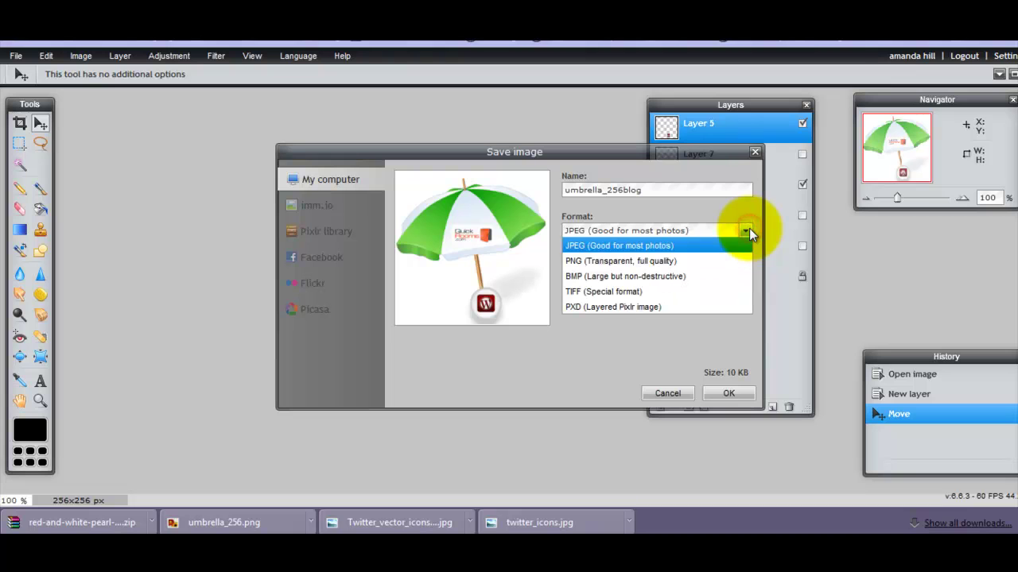
pyautogui.click(698, 302)
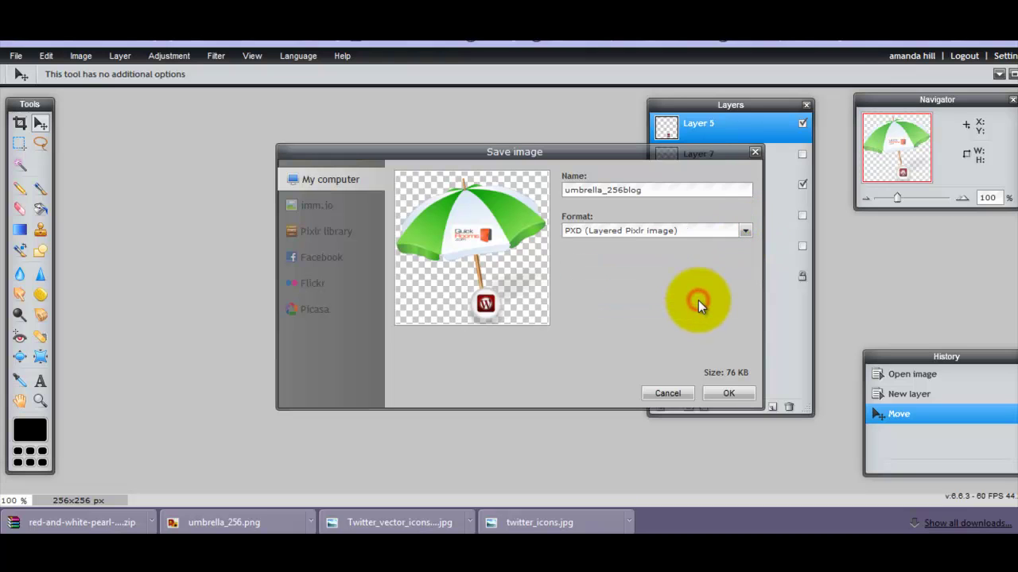
pyautogui.click(720, 391)
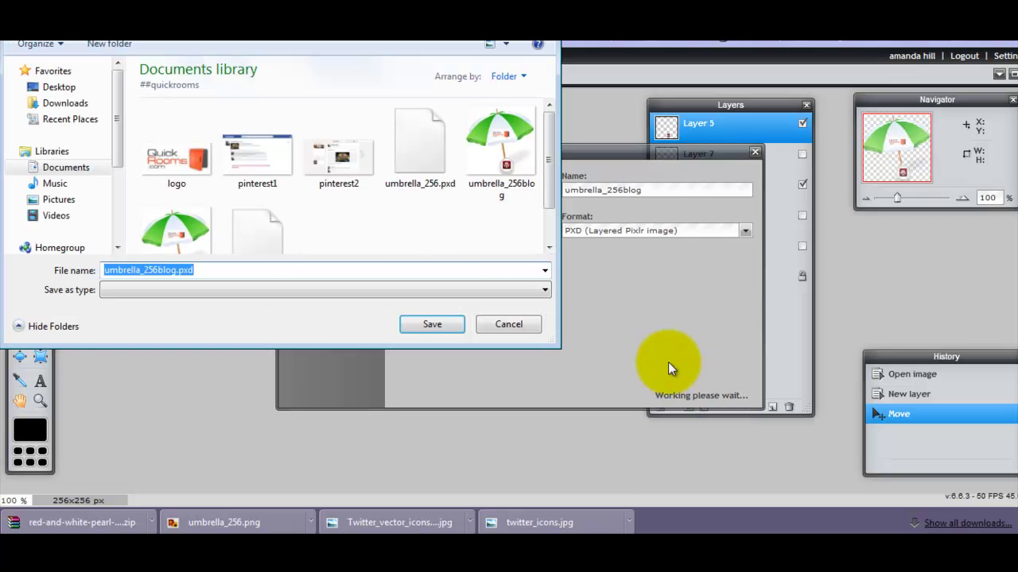
pyautogui.click(428, 323)
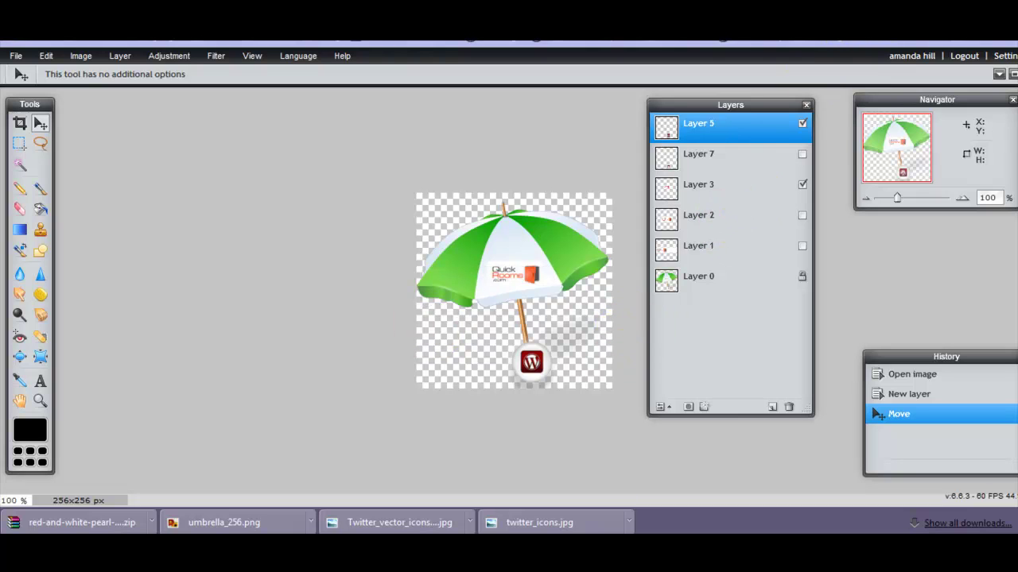
# In Photobucket, scroll the quickrooms album to the facebook icon and open it in the photo editor
pyautogui.hotkey('ctrl', 'Tab')
pyautogui.moveTo(596, 227)
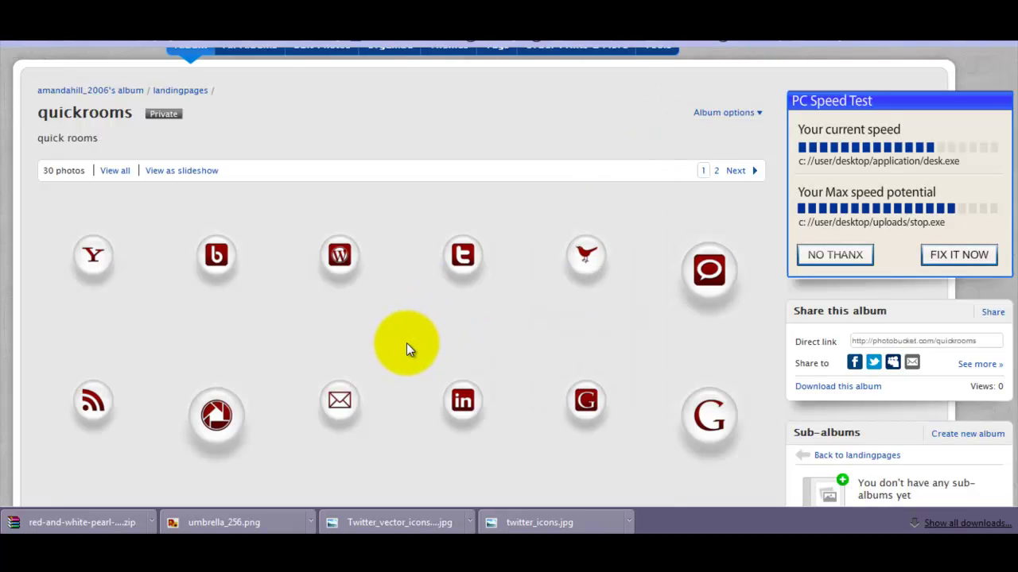
pyautogui.scroll(-2, 406, 342)
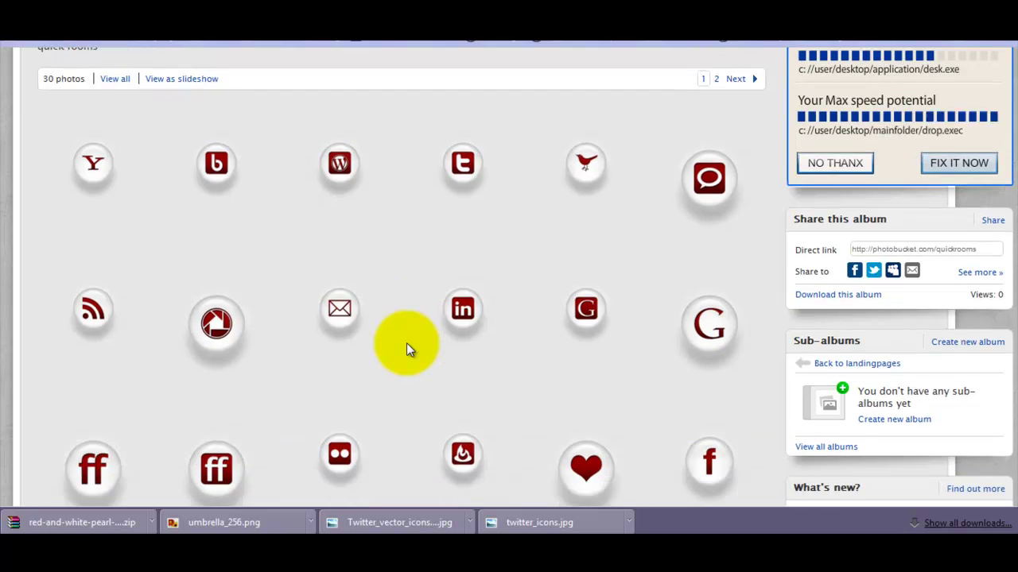
pyautogui.scroll(-1, 406, 347)
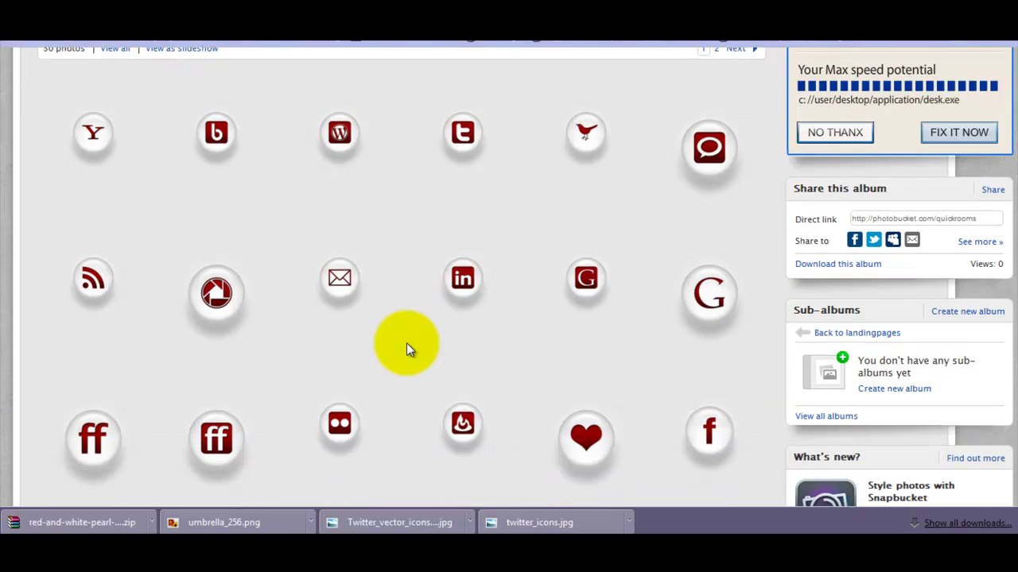
pyautogui.scroll(-3, 407, 343)
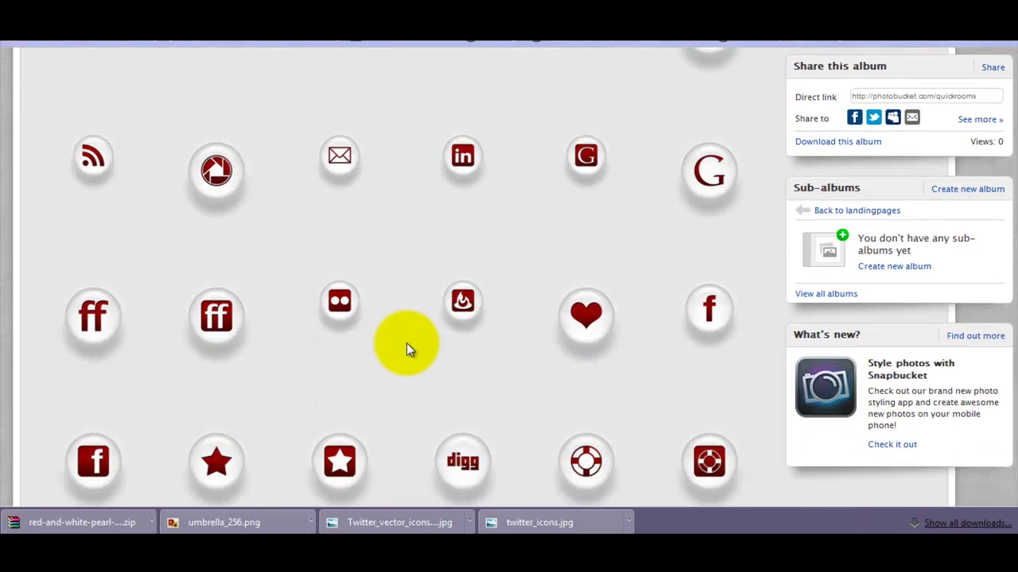
pyautogui.moveTo(713, 329)
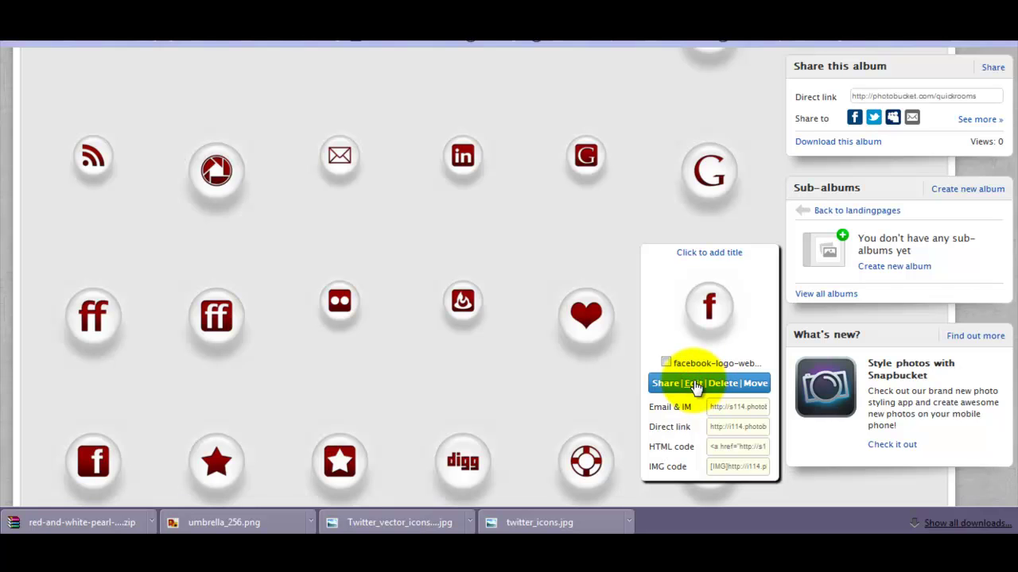
pyautogui.click(693, 384)
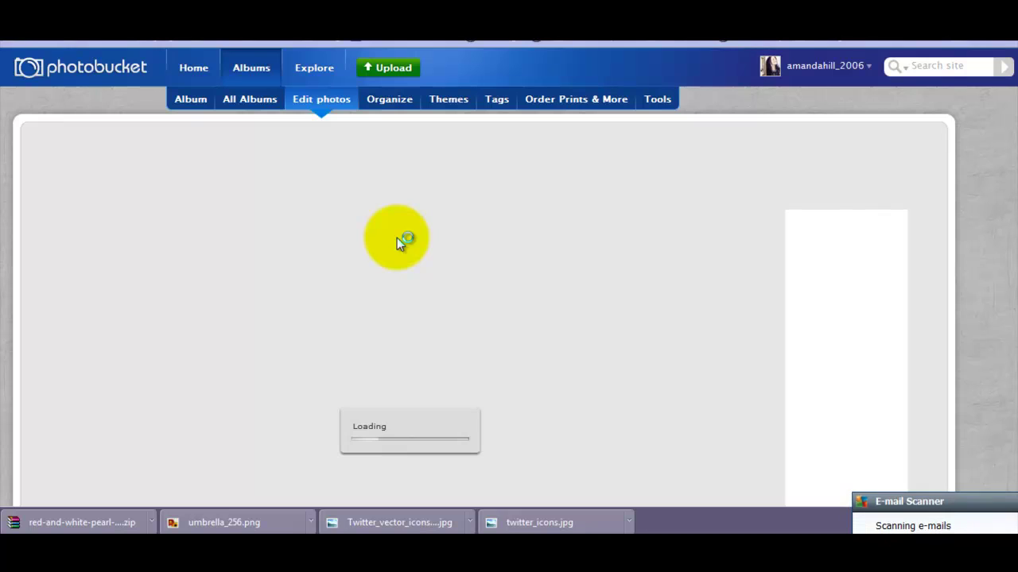
pyautogui.click(1012, 501)
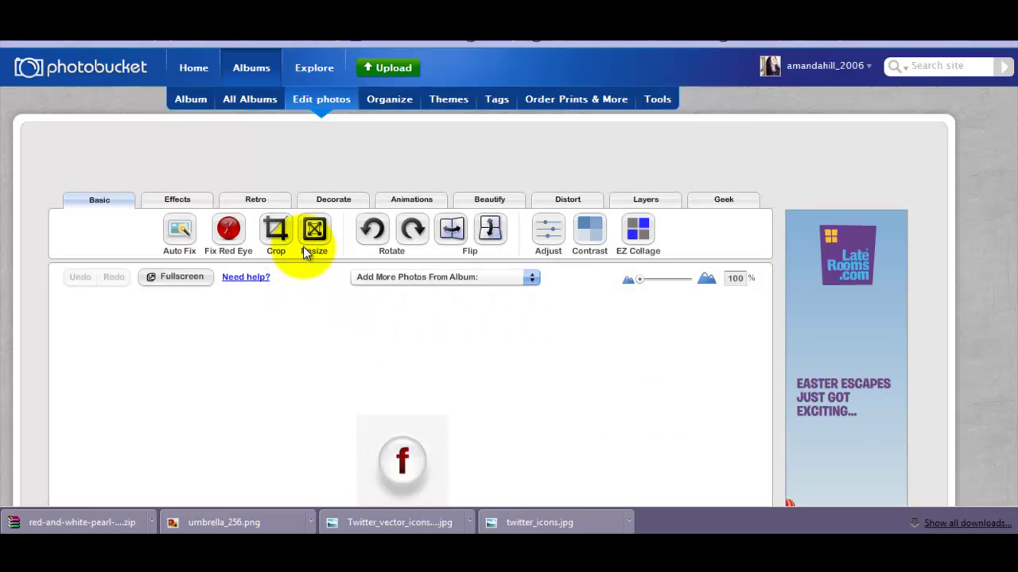
# Resize the facebook icon with the Tiny (100x75) preset and replace the original
pyautogui.click(306, 240)
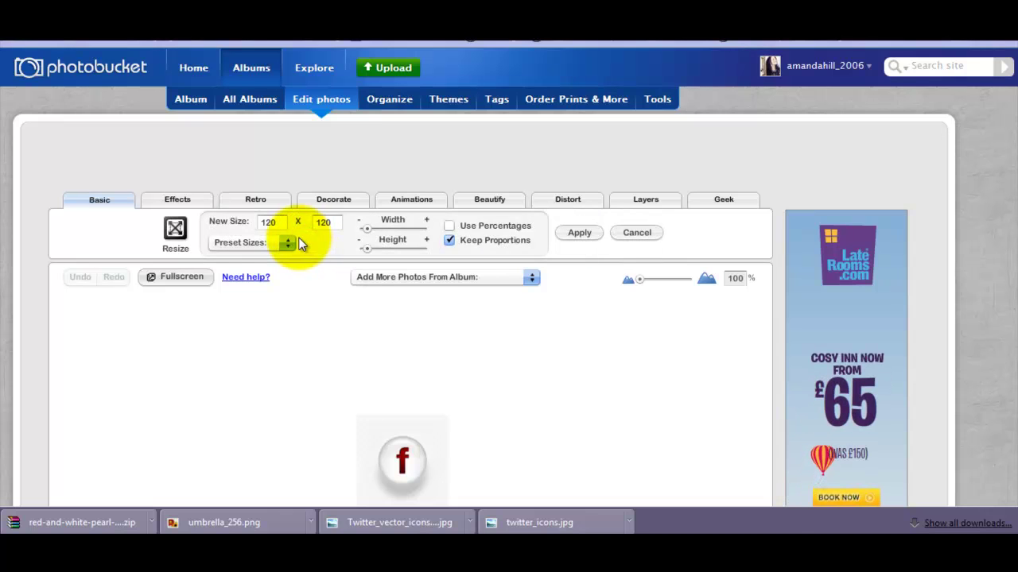
pyautogui.click(288, 245)
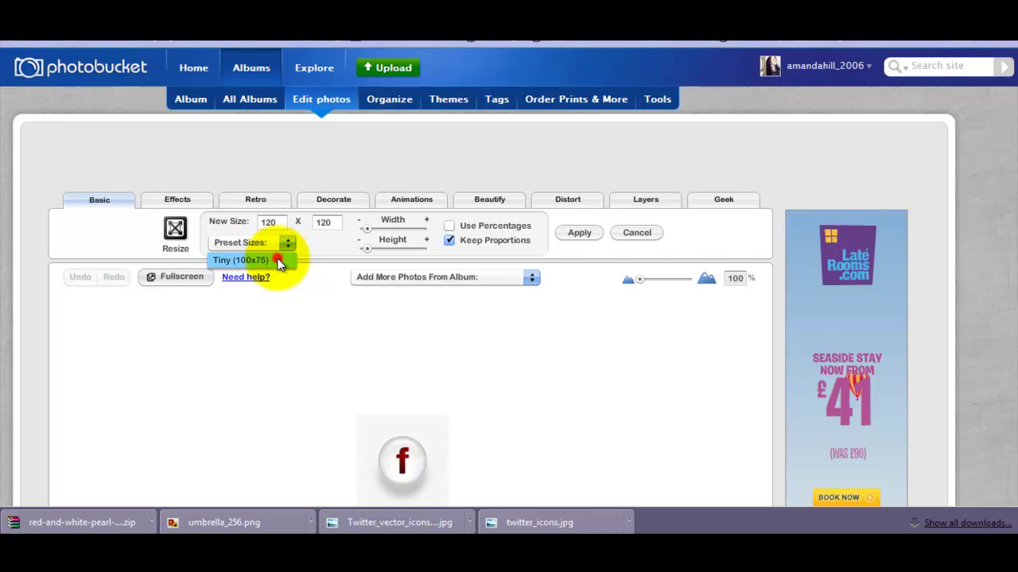
pyautogui.click(277, 260)
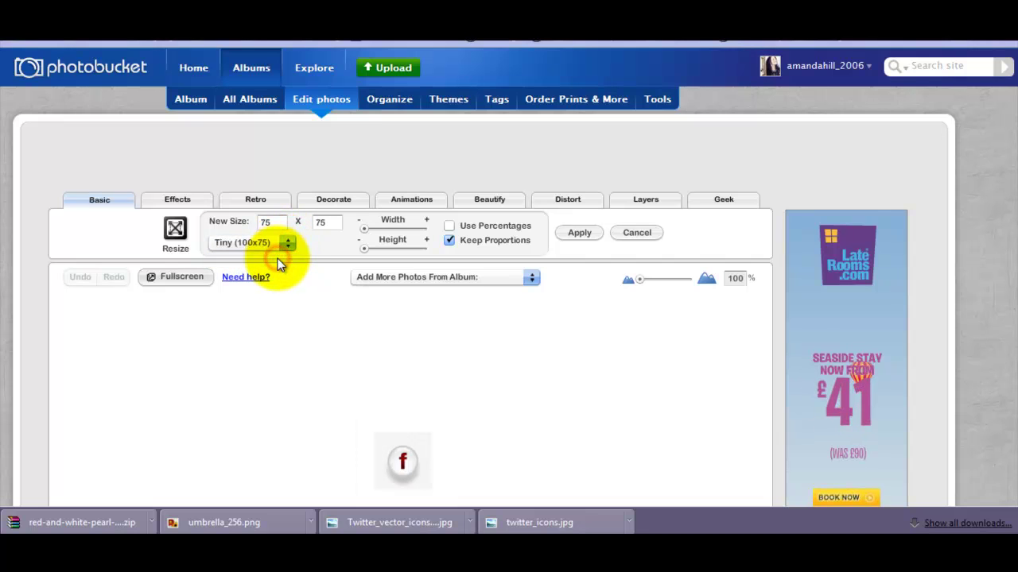
pyautogui.click(339, 342)
pyautogui.click(580, 232)
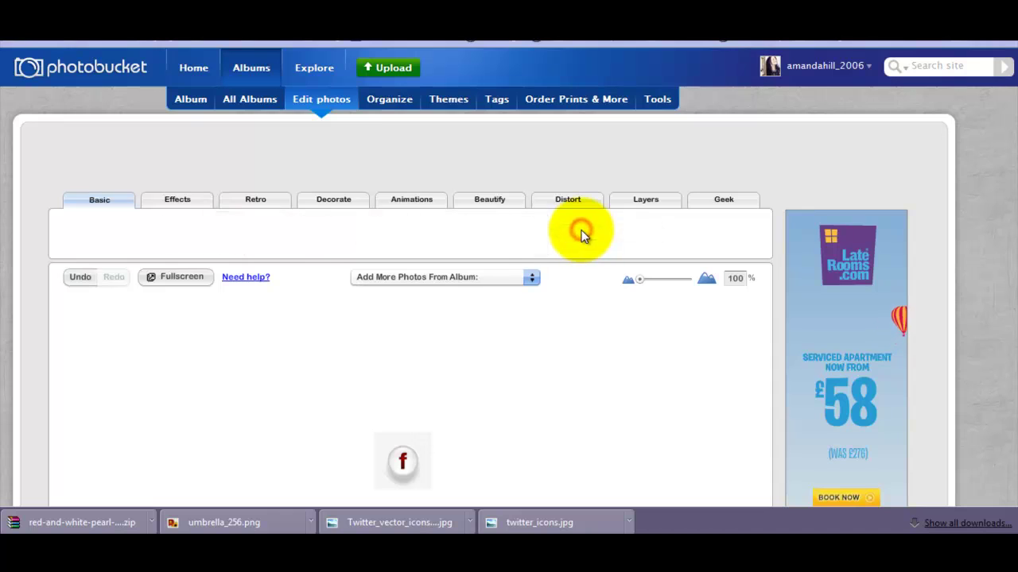
pyautogui.click(557, 385)
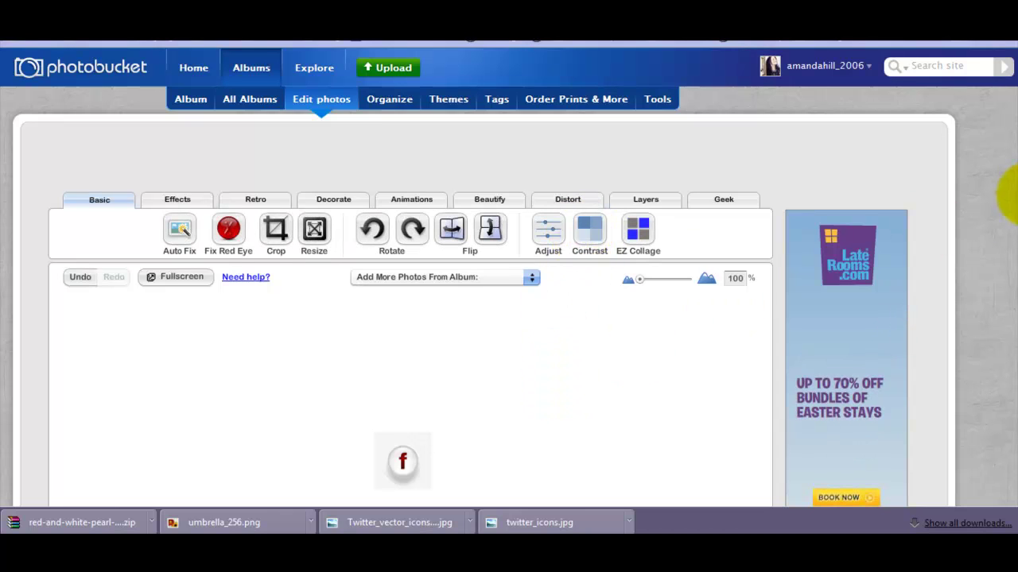
pyautogui.scroll(-4, 1012, 211)
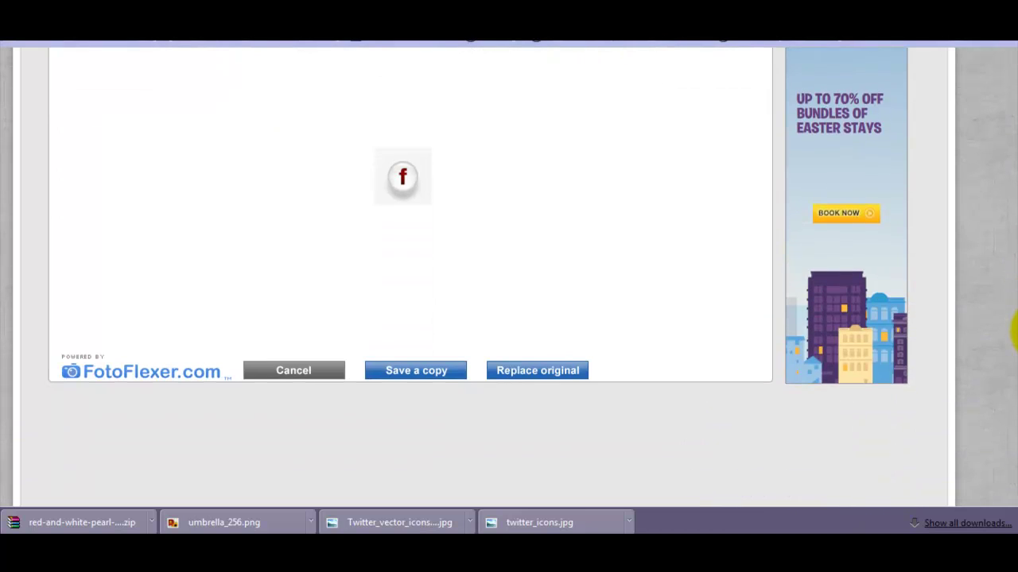
pyautogui.click(535, 371)
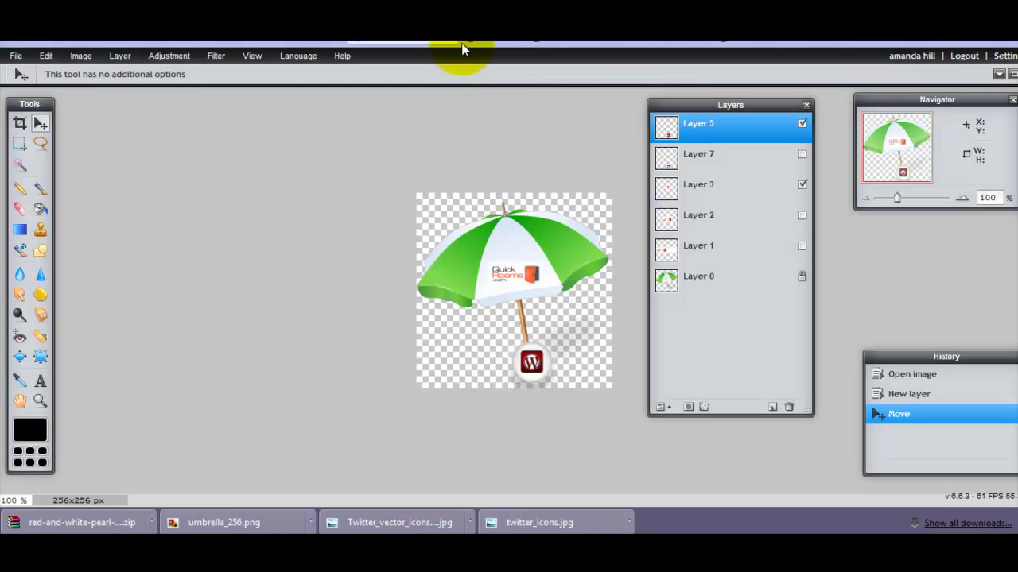
# Hide WordPress Layer 5, add facebook-logo-webtreatsetc.png as Layer 6, and drag its f badge to the pole's foot
pyautogui.click(802, 123)
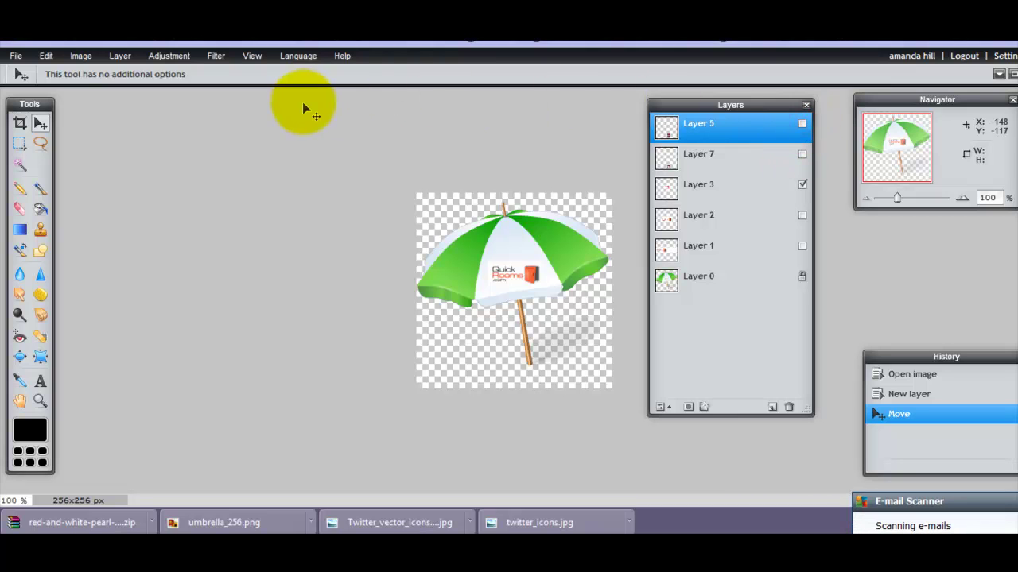
pyautogui.click(124, 57)
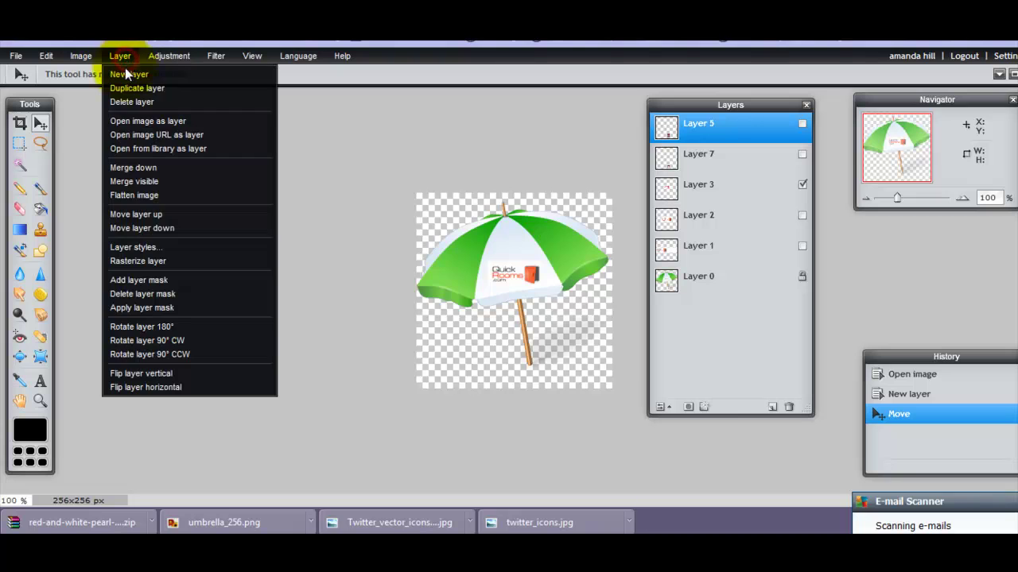
pyautogui.click(152, 123)
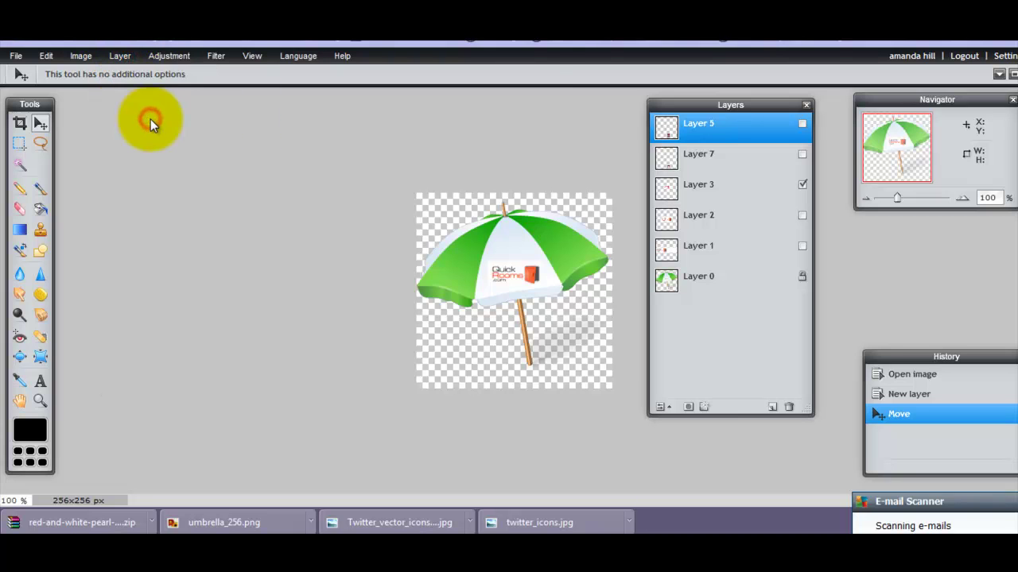
pyautogui.hotkey('ctrl', 'v')
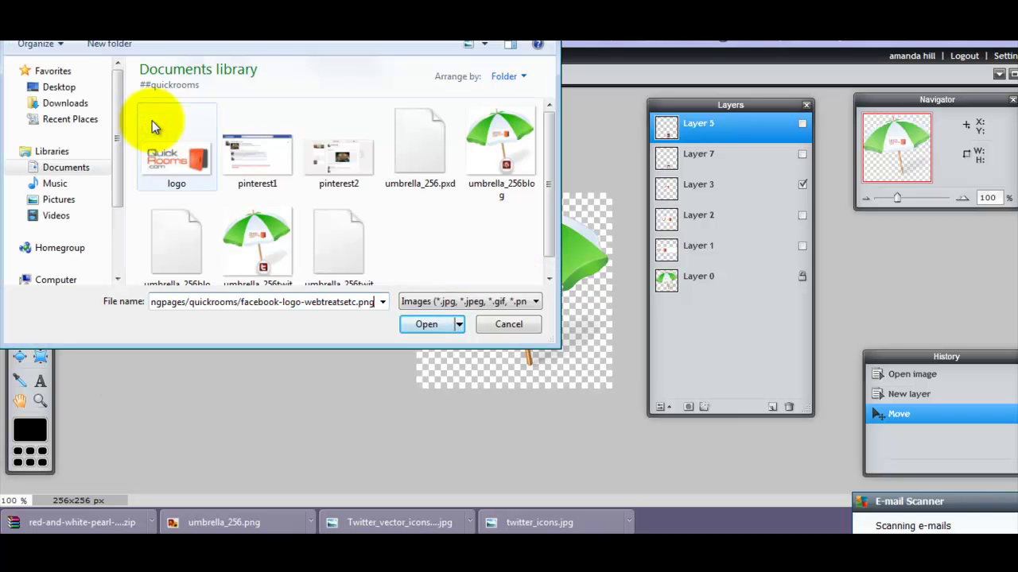
pyautogui.click(423, 322)
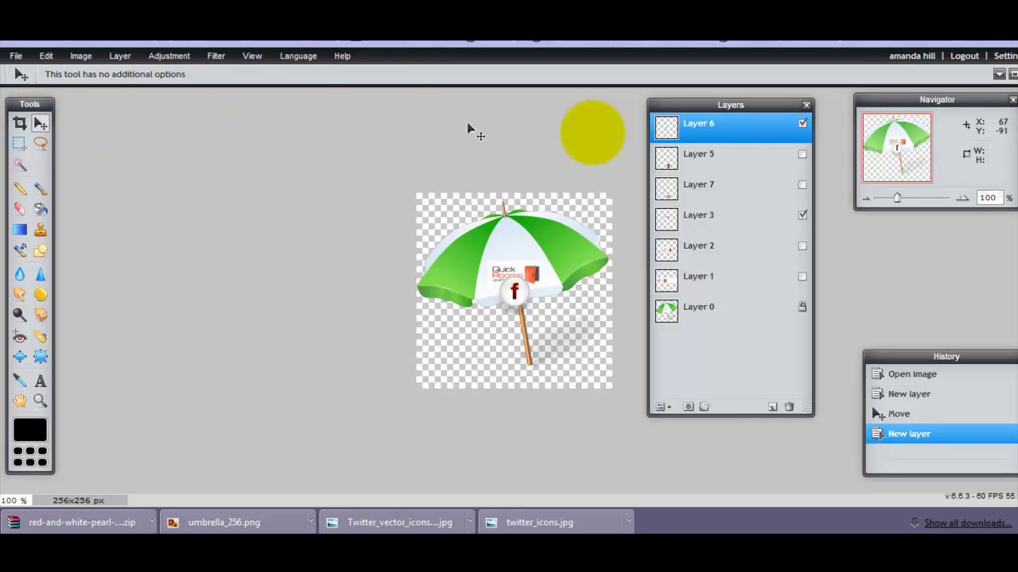
pyautogui.moveTo(535, 273); pyautogui.dragTo(534, 366)
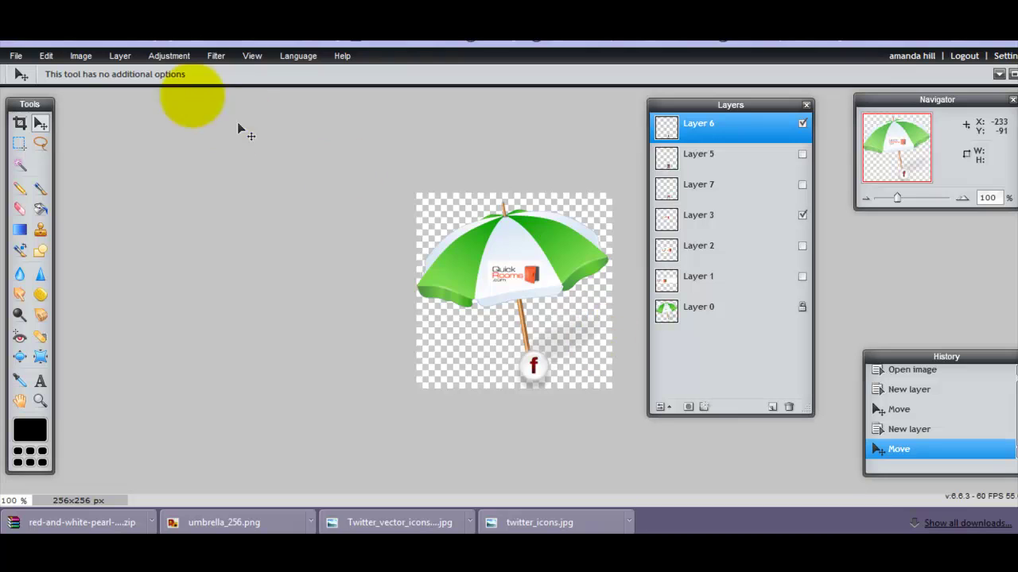
# Save the icon as umbrella_256facebook in layered PXD format
pyautogui.click(24, 58)
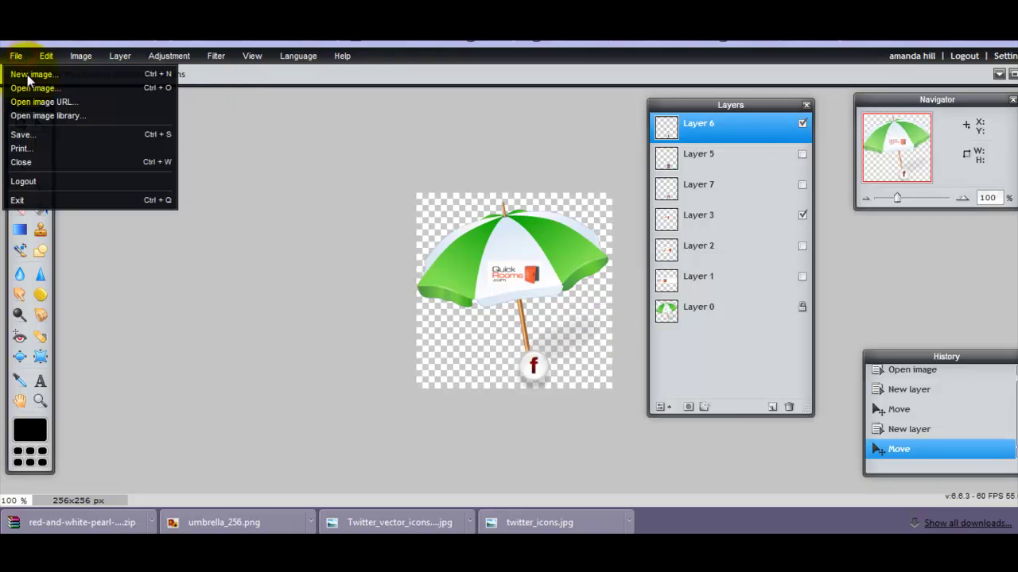
pyautogui.click(38, 132)
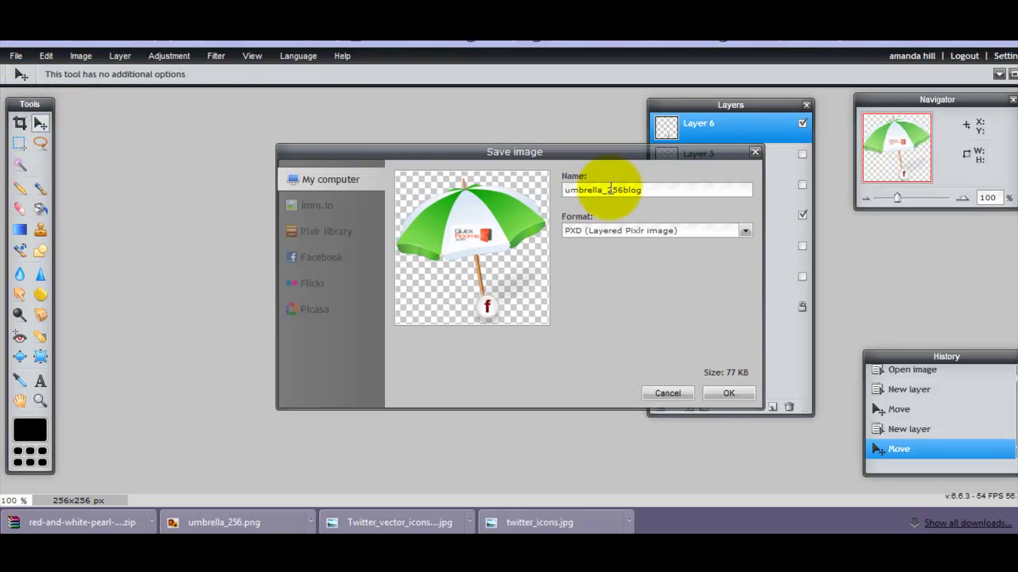
pyautogui.click(694, 189)
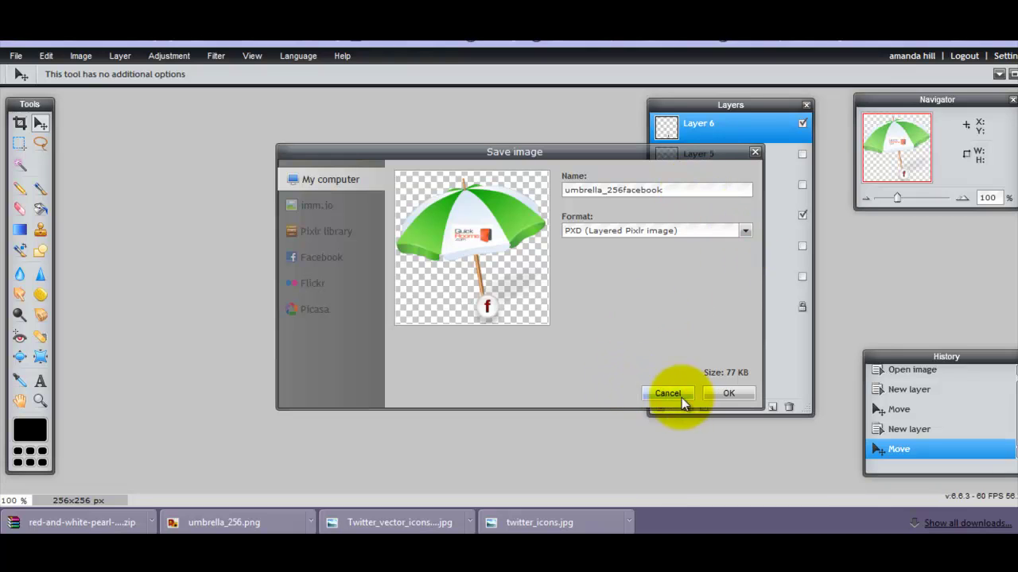
pyautogui.click(732, 389)
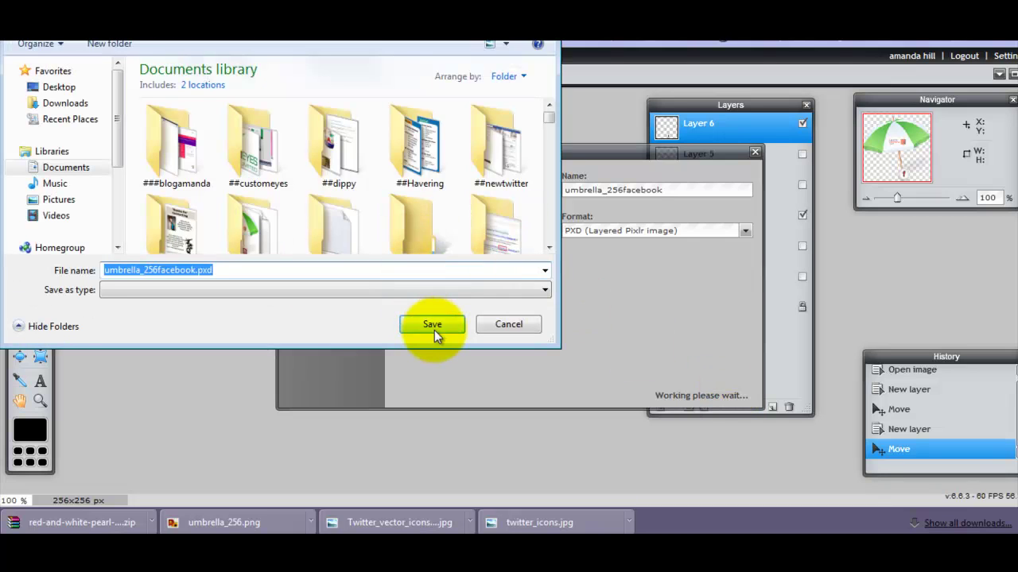
pyautogui.click(432, 326)
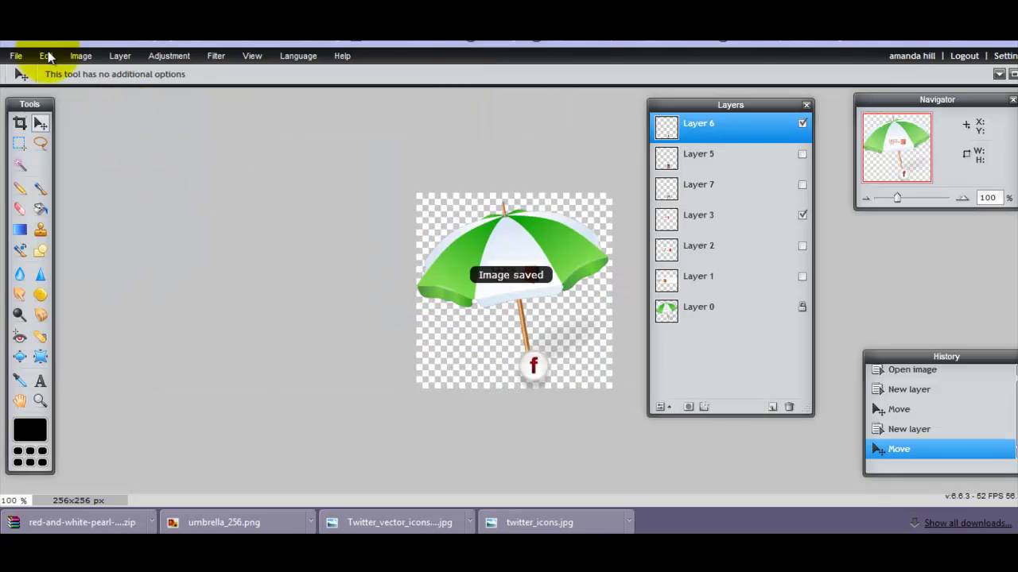
# Save another copy of umbrella_256facebook as a JPEG in the ##quickrooms folder
pyautogui.click(16, 57)
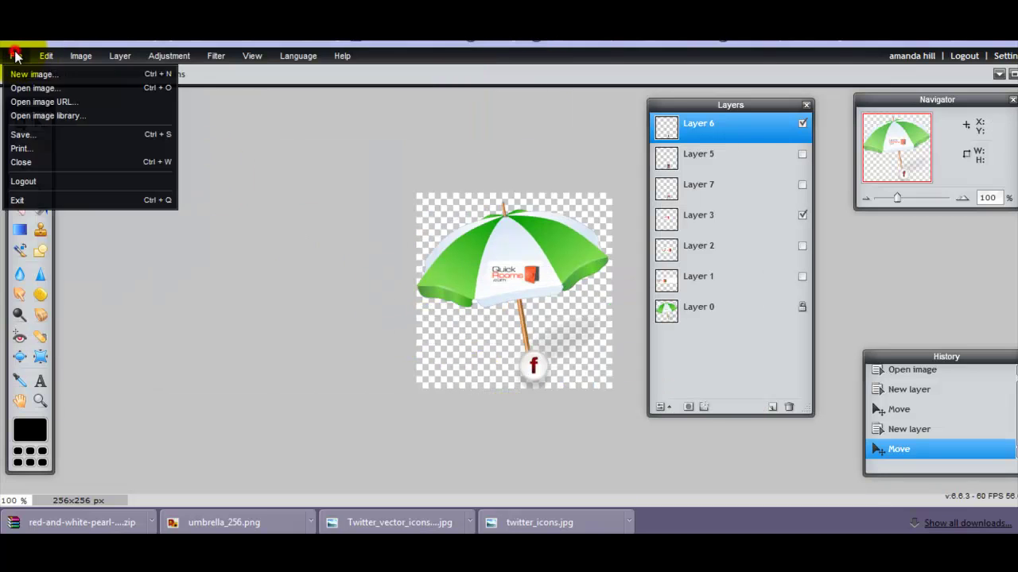
pyautogui.click(45, 133)
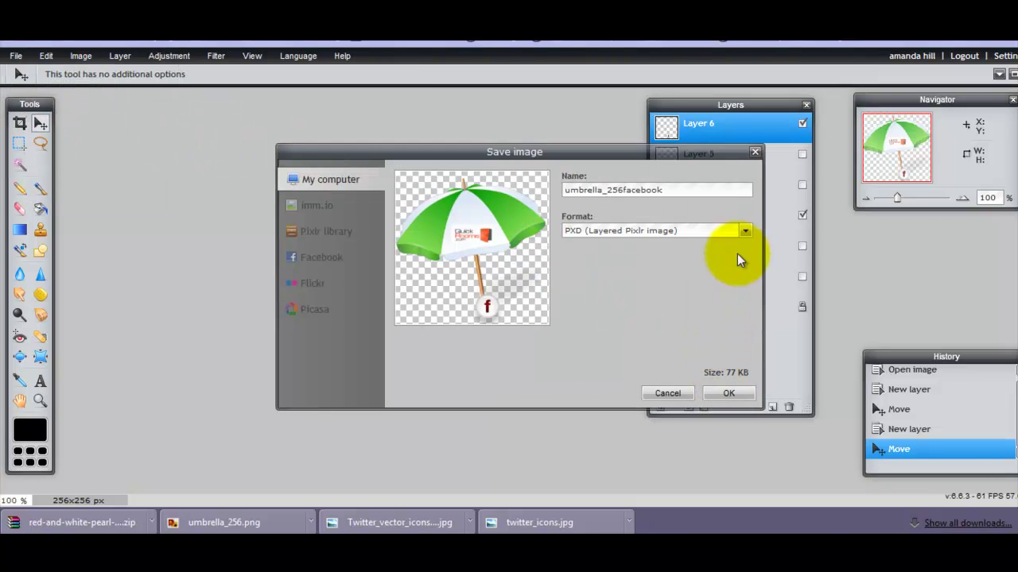
pyautogui.click(744, 232)
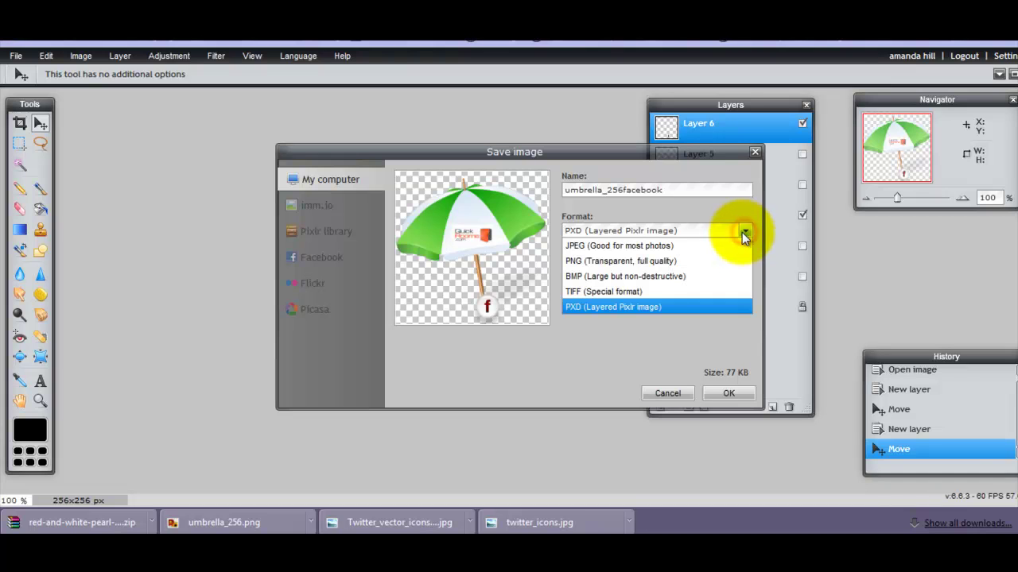
pyautogui.click(713, 250)
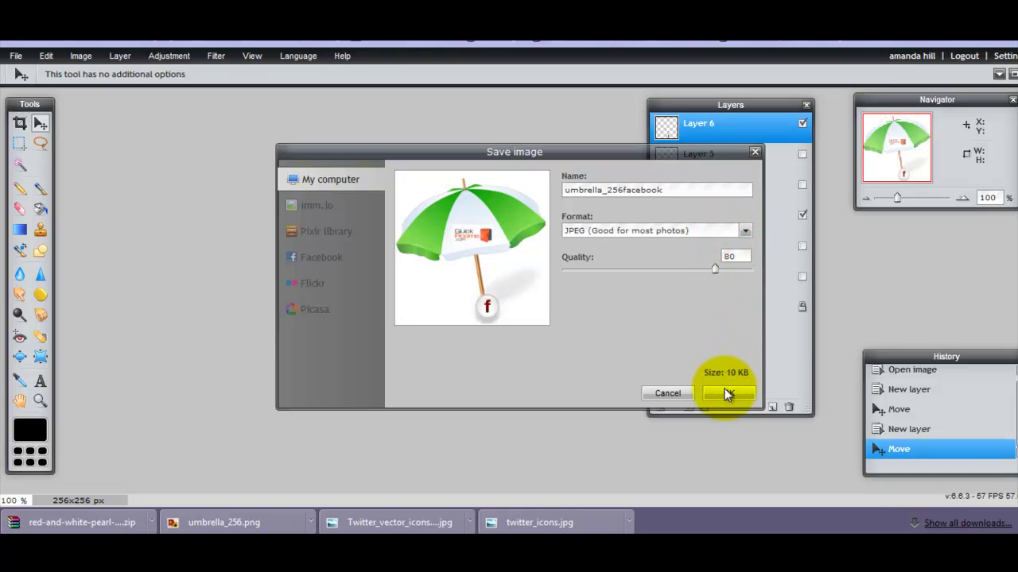
pyautogui.click(726, 393)
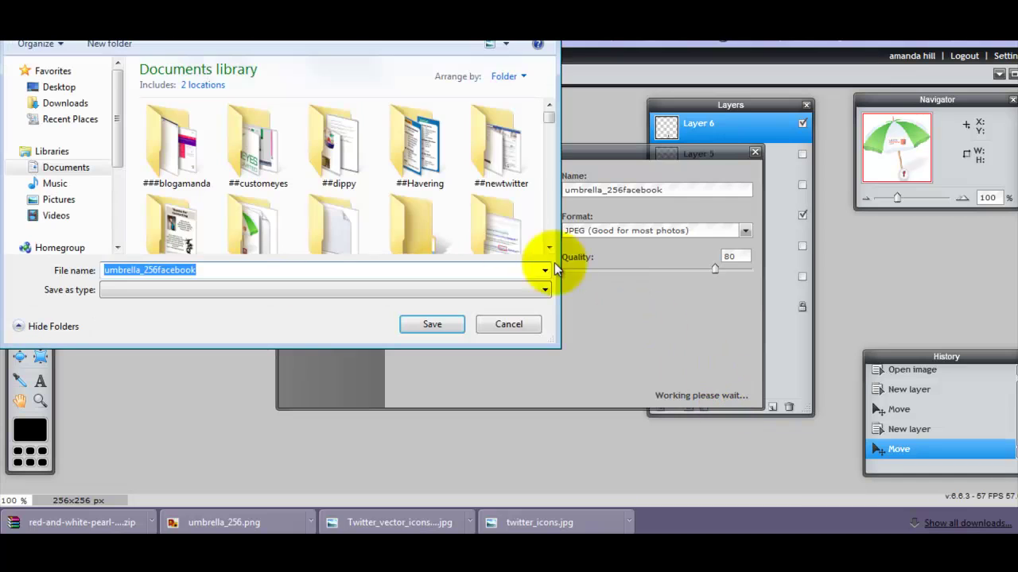
pyautogui.doubleClick(257, 229)
pyautogui.click(433, 326)
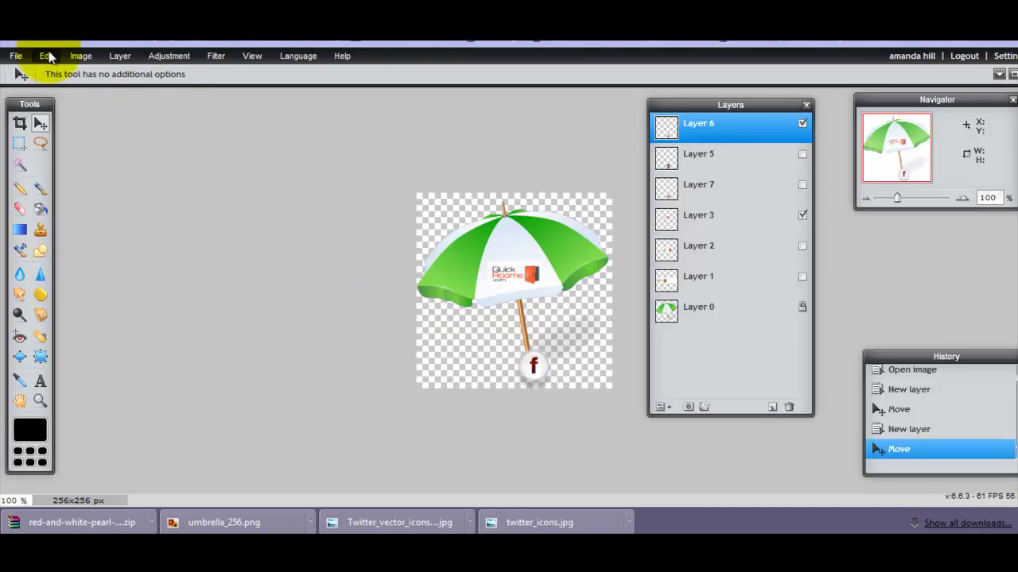
# Save umbrella_256facebook again with the format switched back to PXD (Layered Pixlr image) into ##quickrooms
pyautogui.click(16, 55)
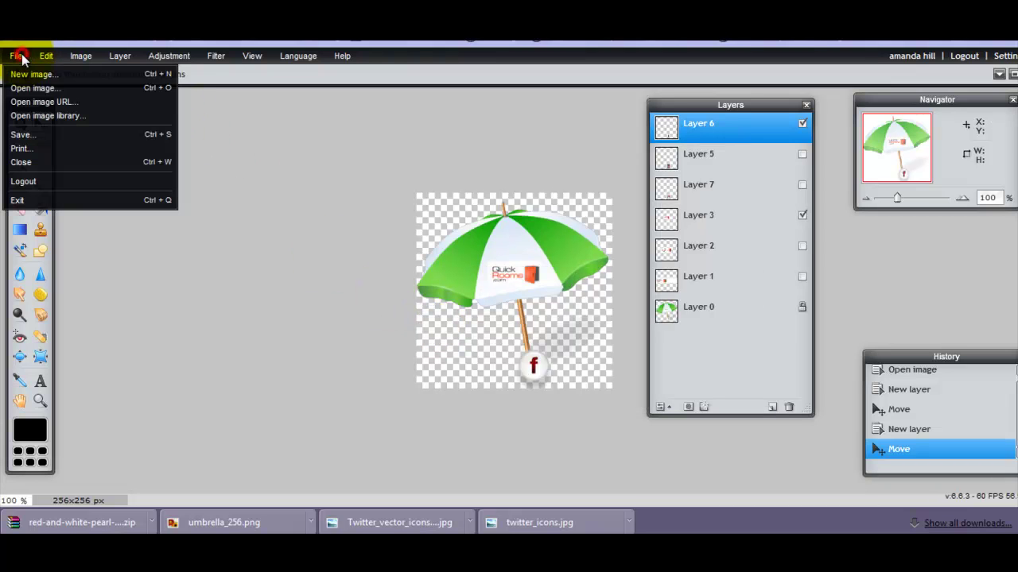
pyautogui.click(40, 135)
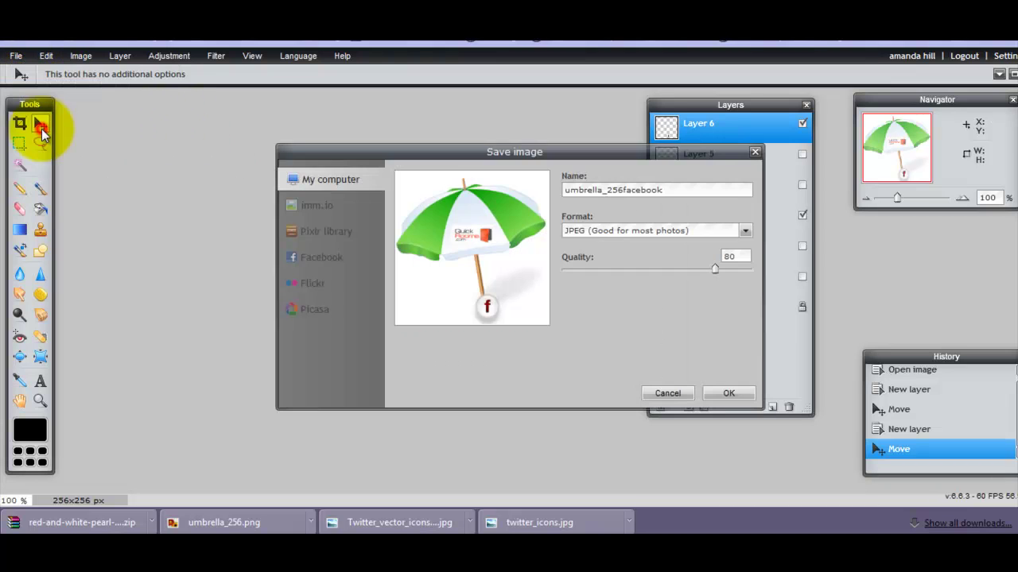
pyautogui.click(746, 231)
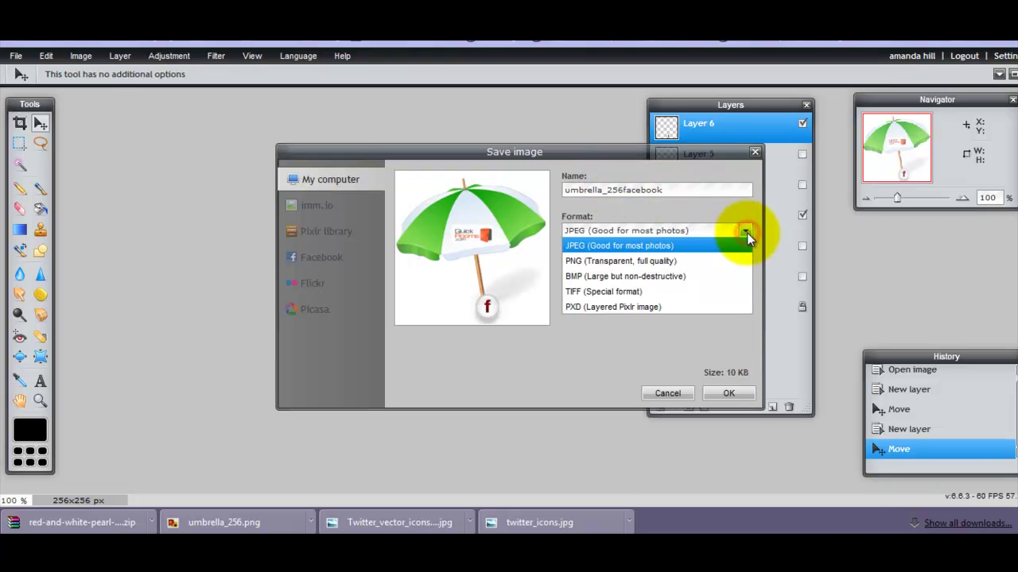
pyautogui.click(699, 307)
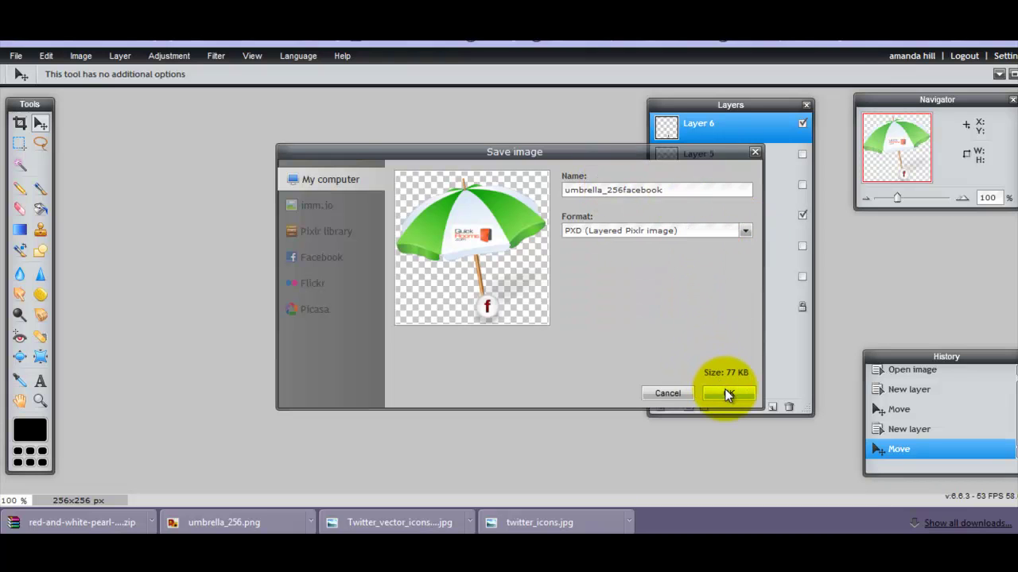
pyautogui.click(726, 394)
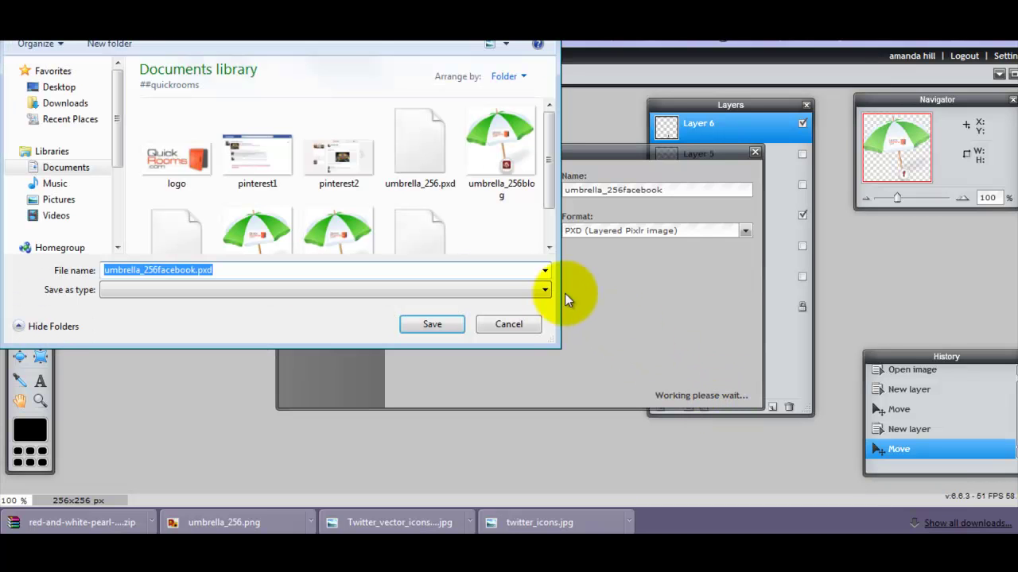
pyautogui.click(457, 327)
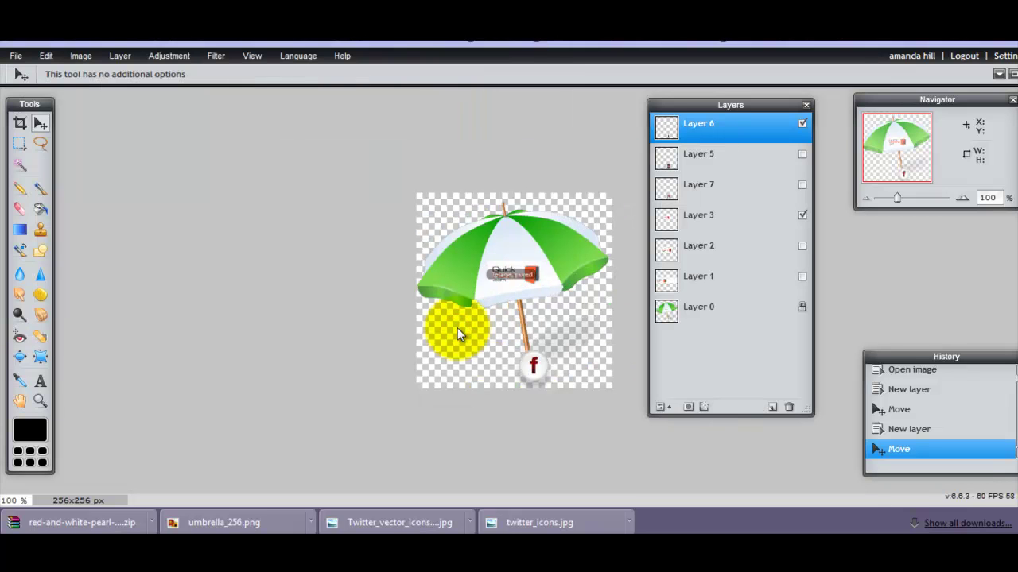